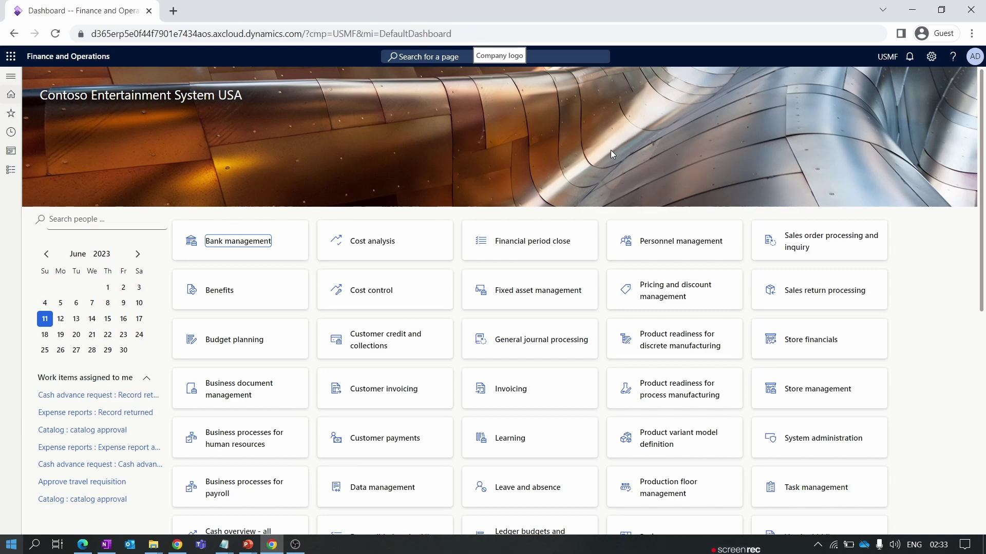
# - Switch to PowerPoint, present the India map slide showing sites and warehouses, and return to Finance and Operations
pyautogui.hotkey('alt', 'Tab')
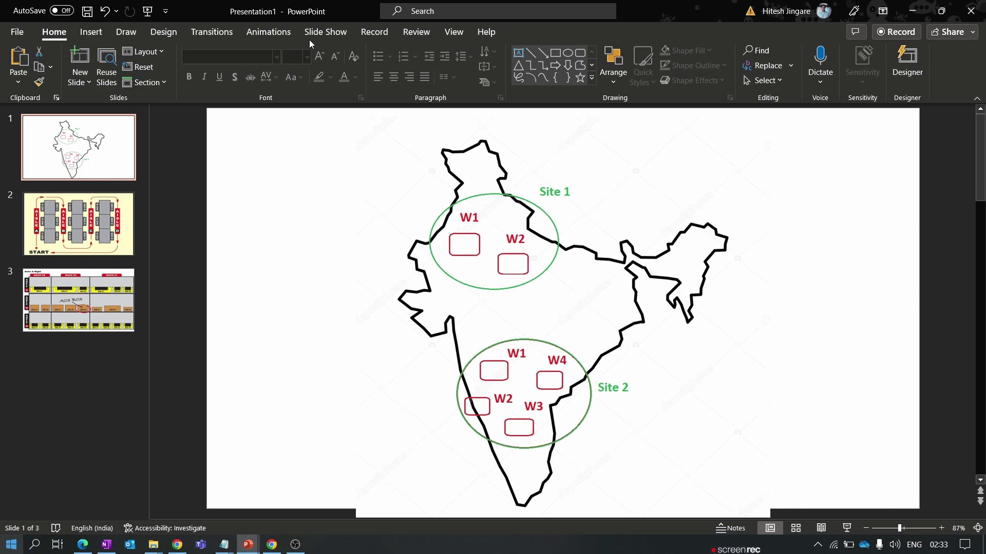
pyautogui.press('F5')
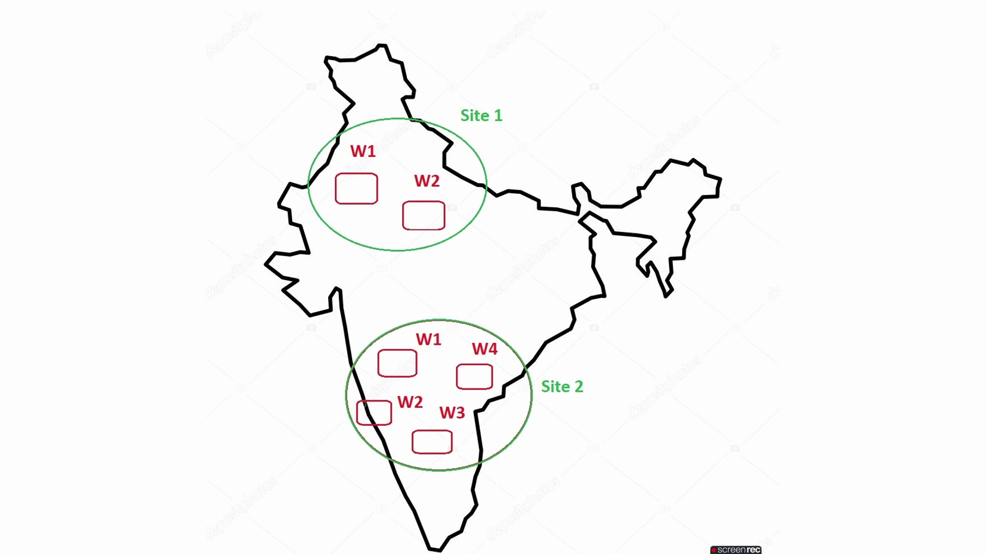
pyautogui.hotkey('alt', 'Tab')
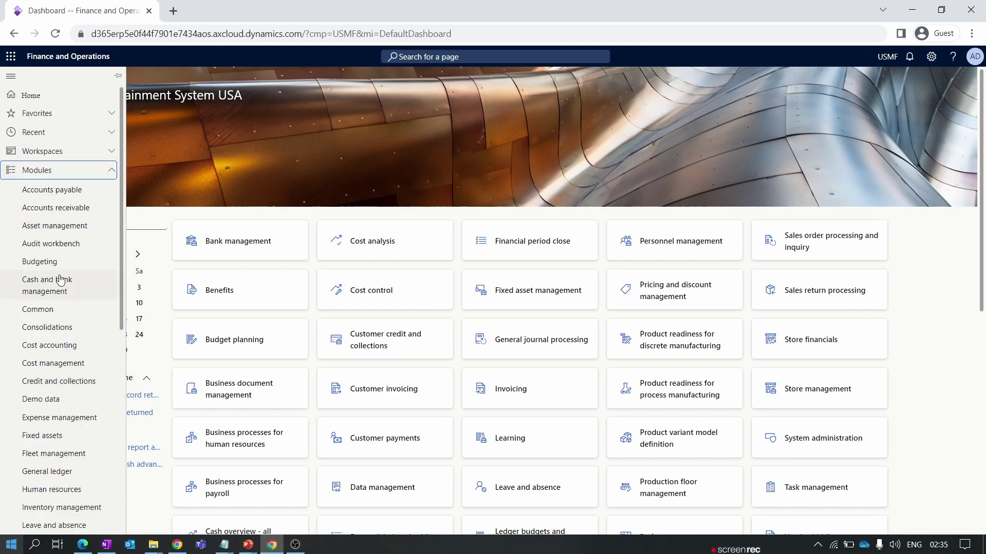
# - Open the Sites page from the Inventory breakdown setup of the Inventory management module
pyautogui.scroll(-5, 50, 398)
pyautogui.click(104, 139)
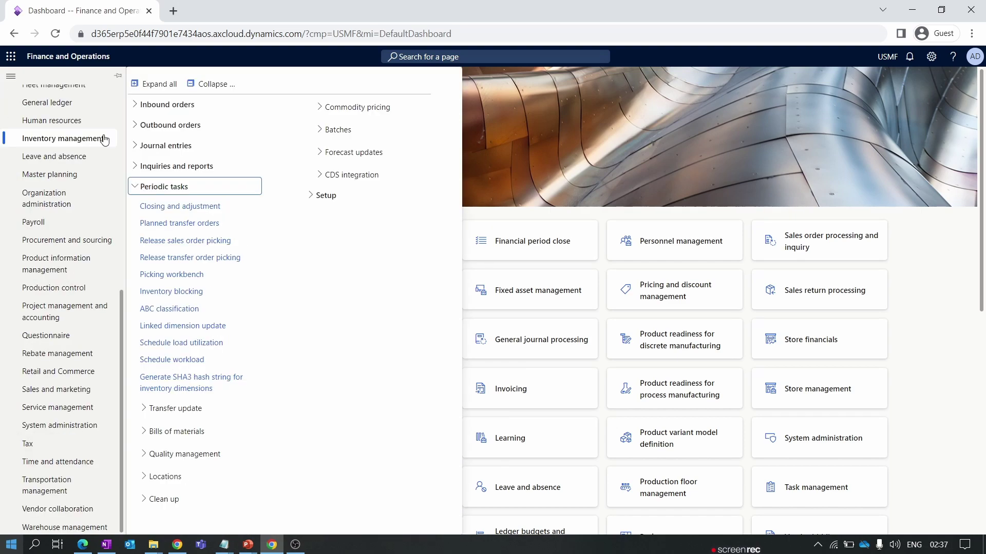
pyautogui.click(135, 186)
pyautogui.click(137, 208)
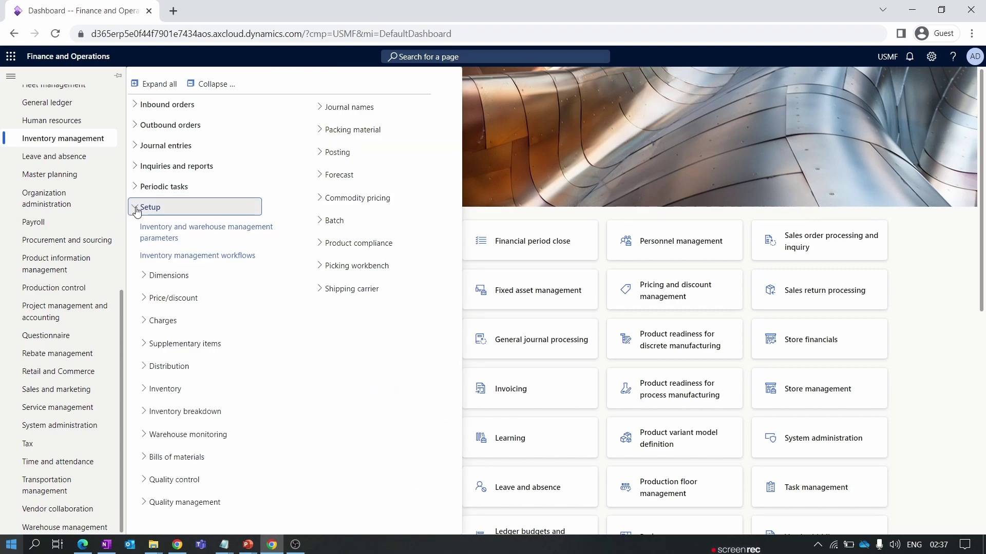
pyautogui.click(154, 412)
pyautogui.click(156, 433)
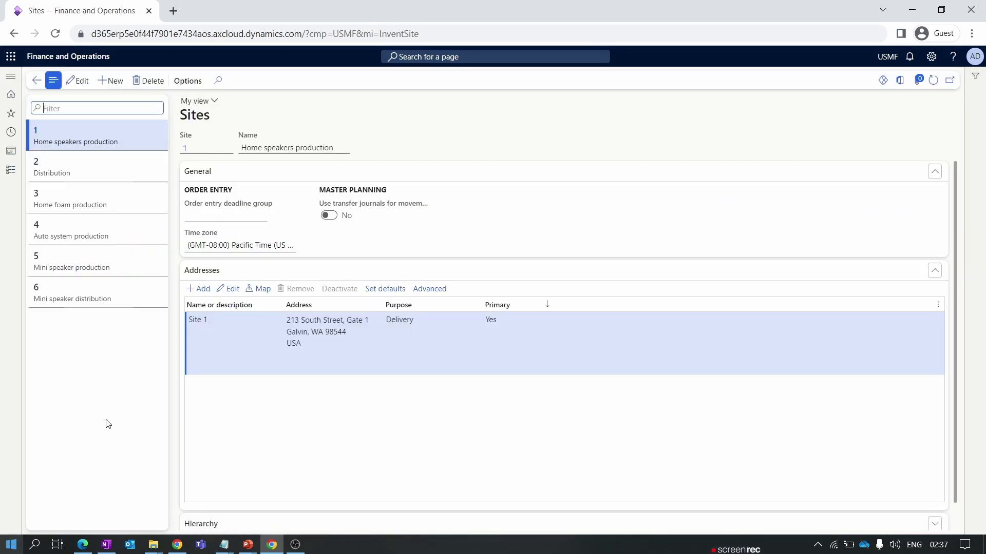
# - Create a new site with ID S1 and the name North India
pyautogui.click(111, 80)
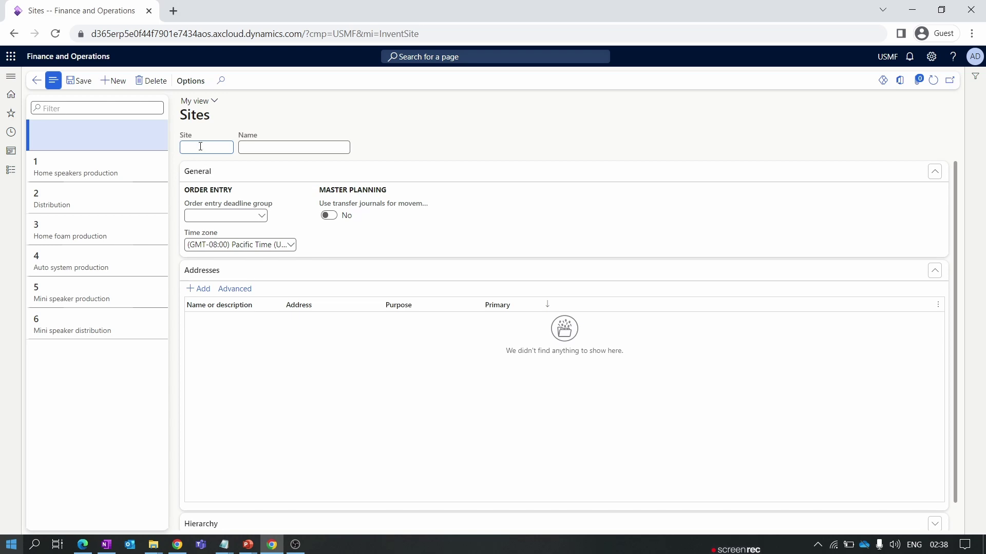
pyautogui.write('S1')
pyautogui.click(268, 147)
pyautogui.write('North India')
# - Review site S1's general, hierarchy and warehouse settings, including the default inventory status ID
pyautogui.moveTo(251, 206)
pyautogui.moveTo(241, 237)
pyautogui.scroll(-1, 509, 413)
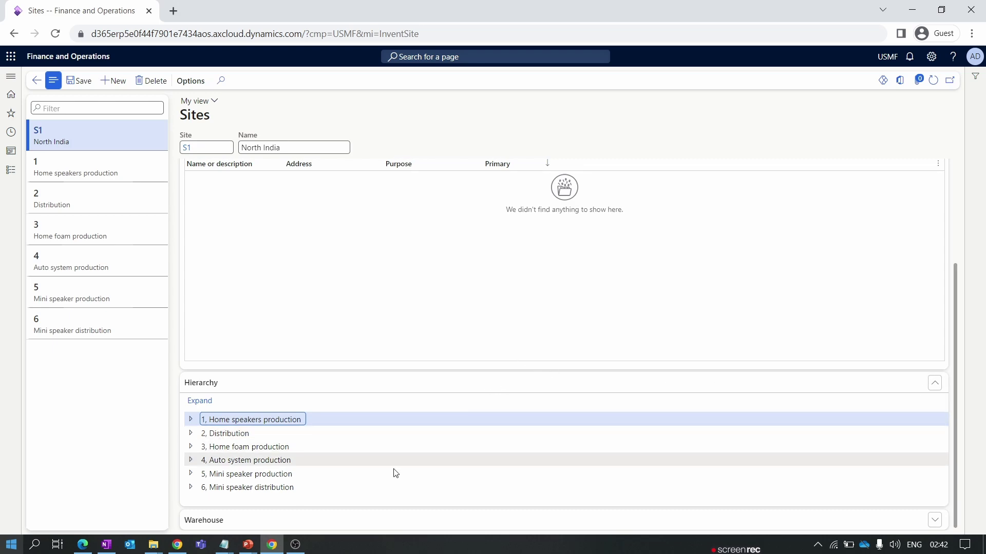
pyautogui.click(374, 520)
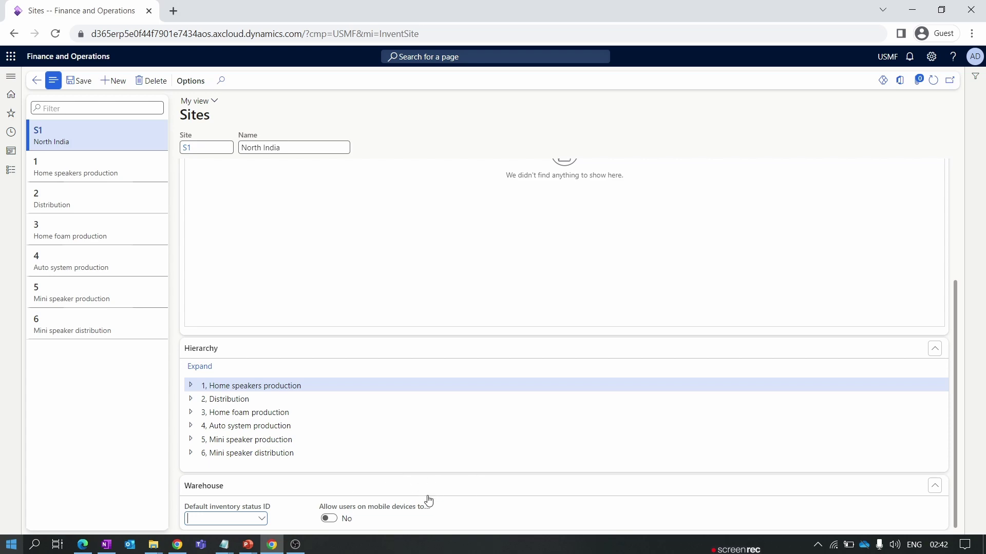
pyautogui.click(227, 517)
pyautogui.scroll(3, 394, 523)
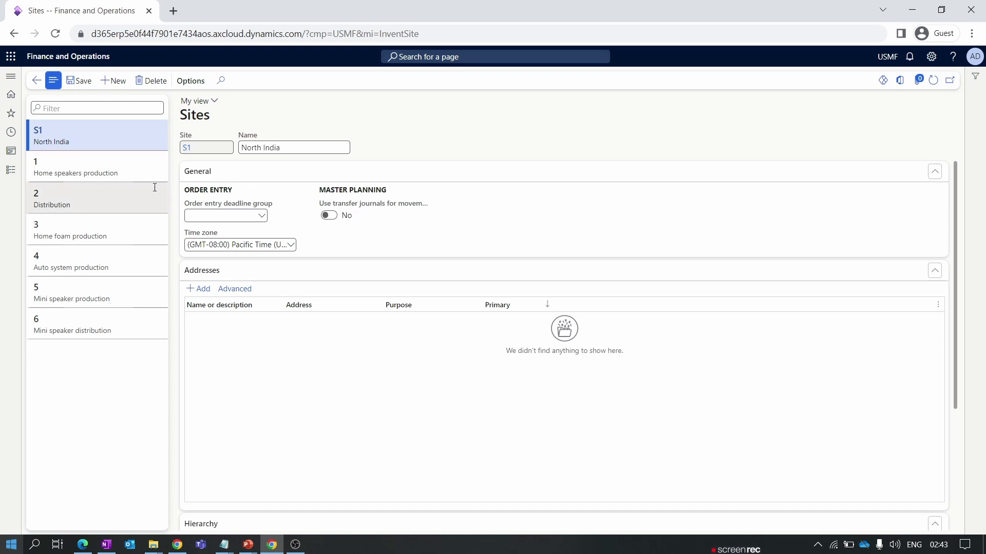
pyautogui.scroll(-3, 489, 242)
pyautogui.scroll(3, 491, 243)
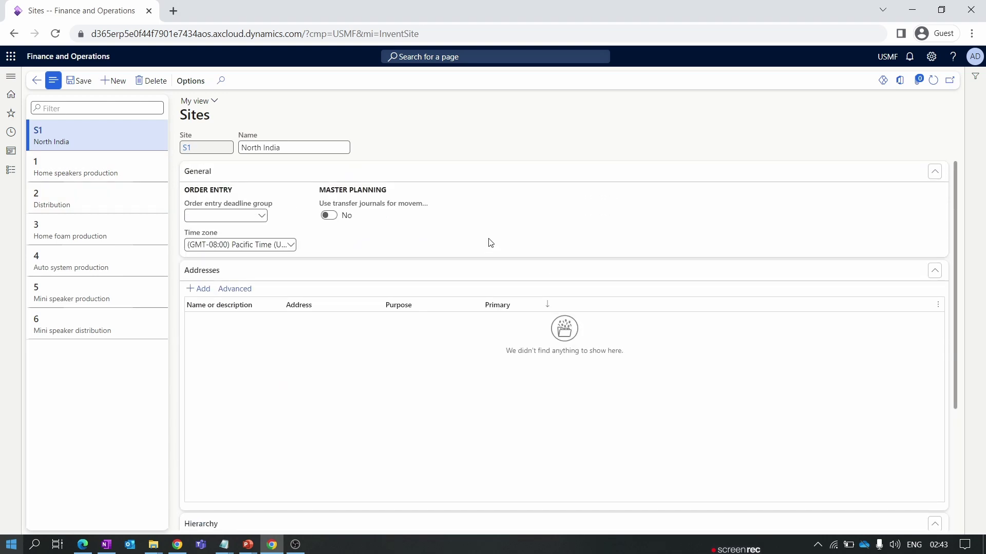
# - Open the Warehouses page from the Inventory breakdown setup of the Inventory management module
pyautogui.click(3, 177)
pyautogui.scroll(-5, 91, 349)
pyautogui.scroll(5, 89, 334)
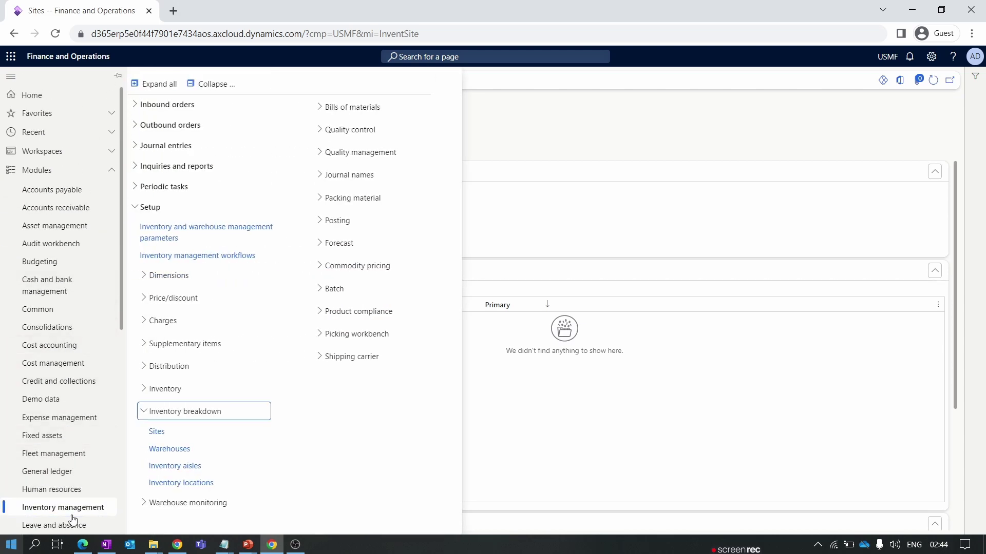
pyautogui.click(194, 87)
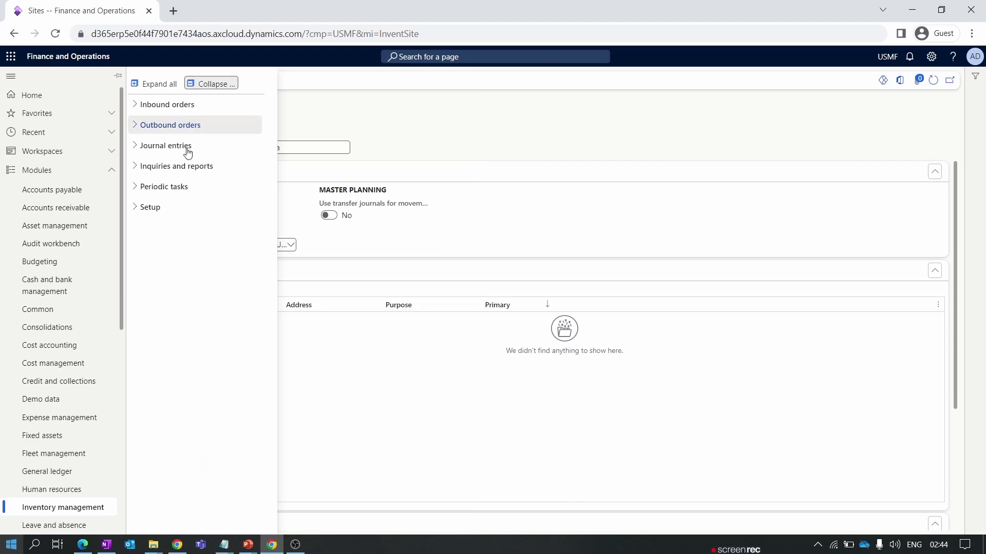
pyautogui.click(138, 208)
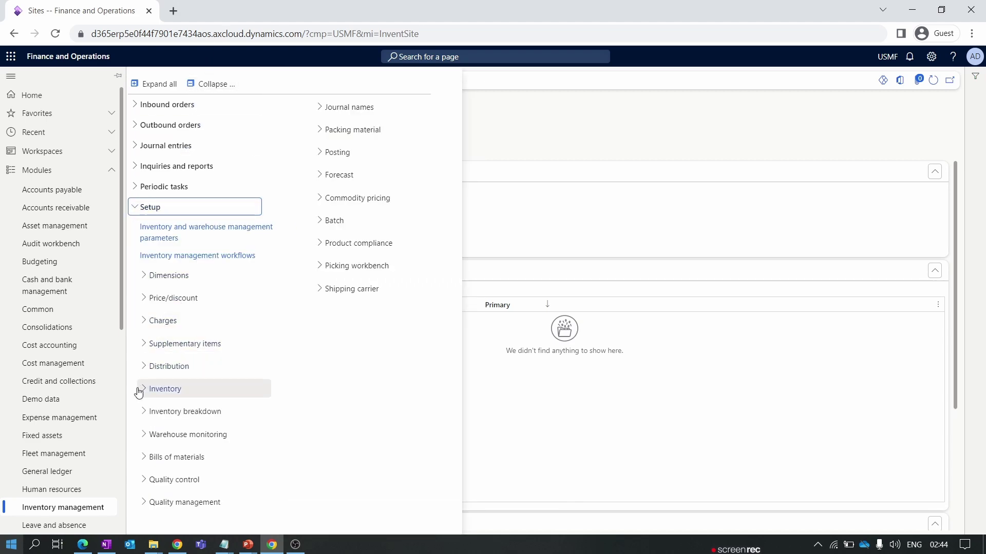
pyautogui.click(147, 413)
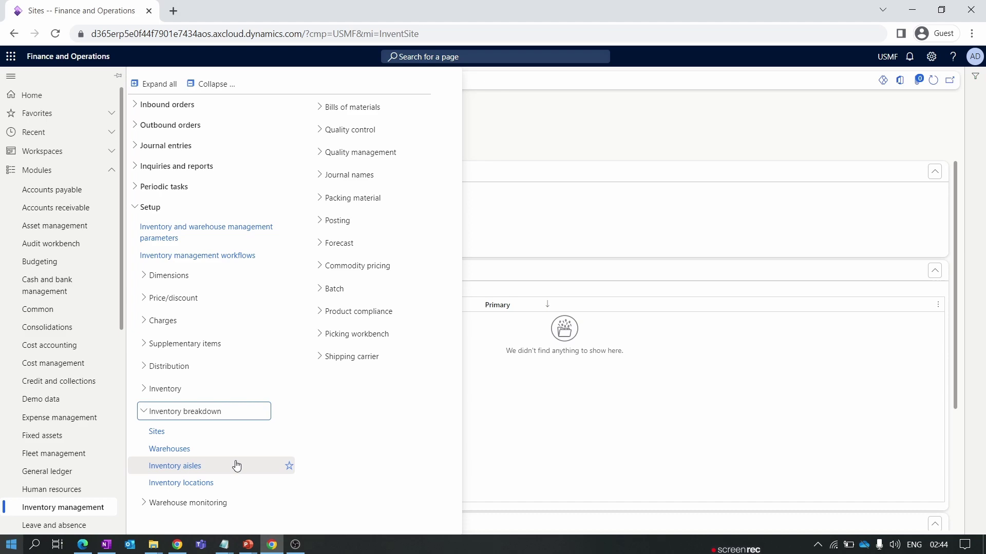
pyautogui.click(168, 450)
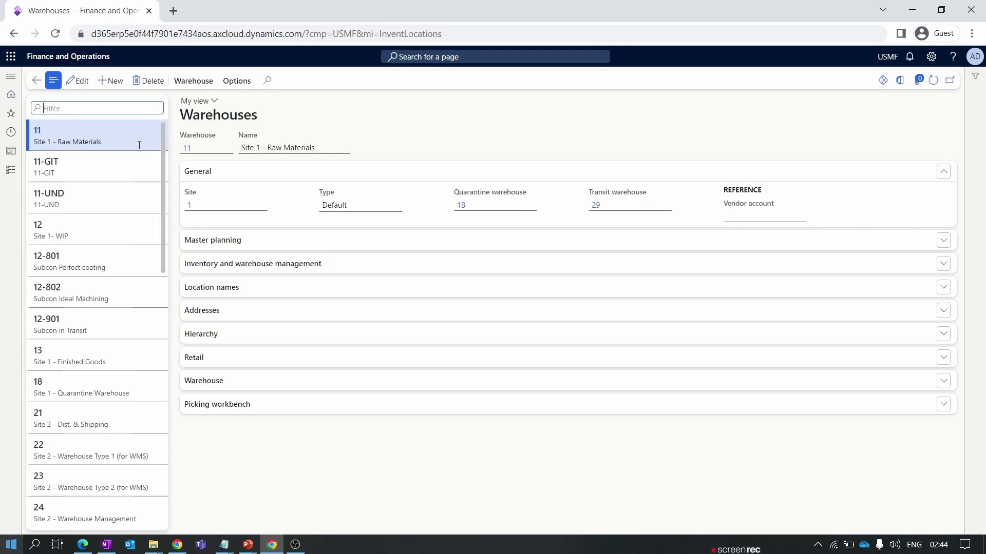
# - Create warehouse NW1 named North Warehouse 1, assign it to site S1, and save it
pyautogui.click(115, 87)
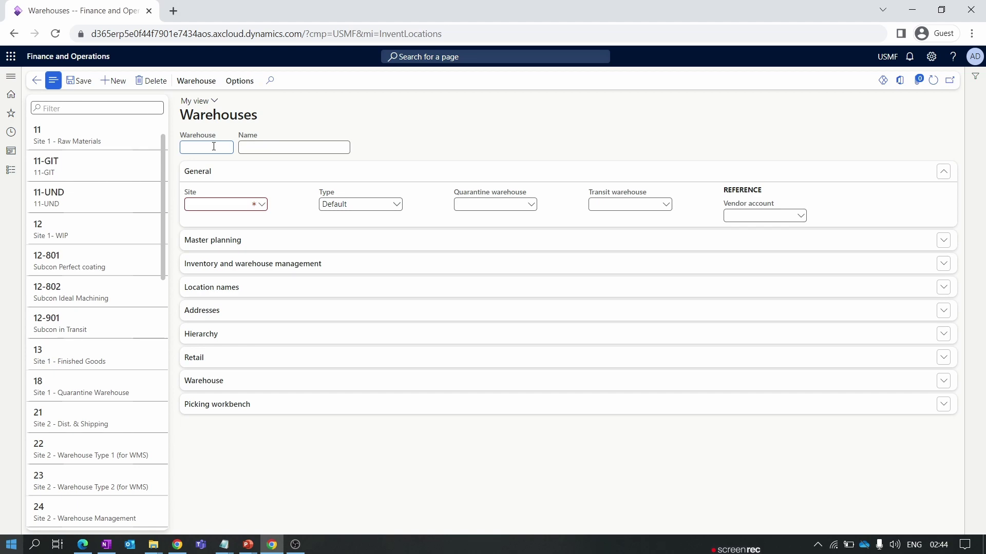
pyautogui.write('W1')
pyautogui.click(291, 148)
pyautogui.write('Warehouse 1 north')
pyautogui.click(261, 208)
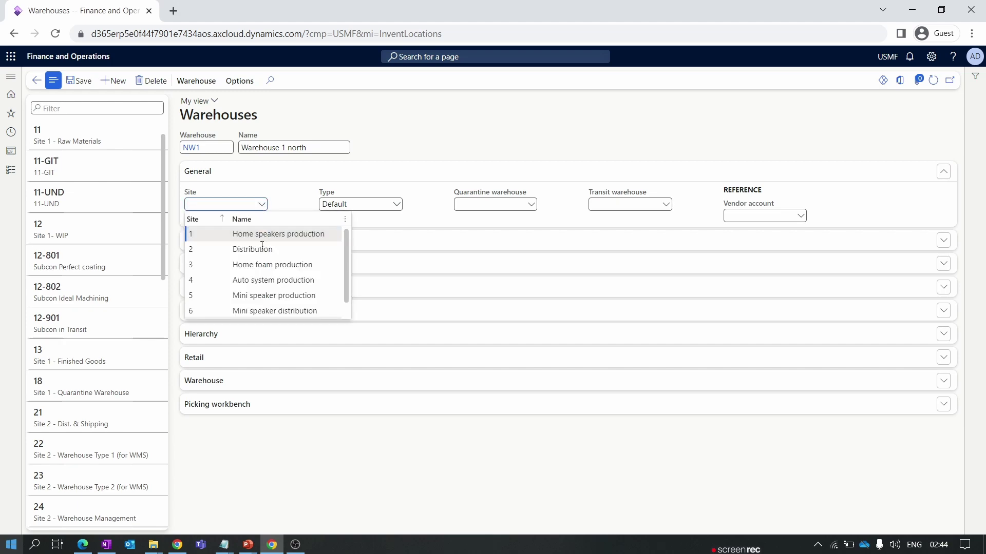
pyautogui.scroll(-1, 260, 287)
pyautogui.click(237, 308)
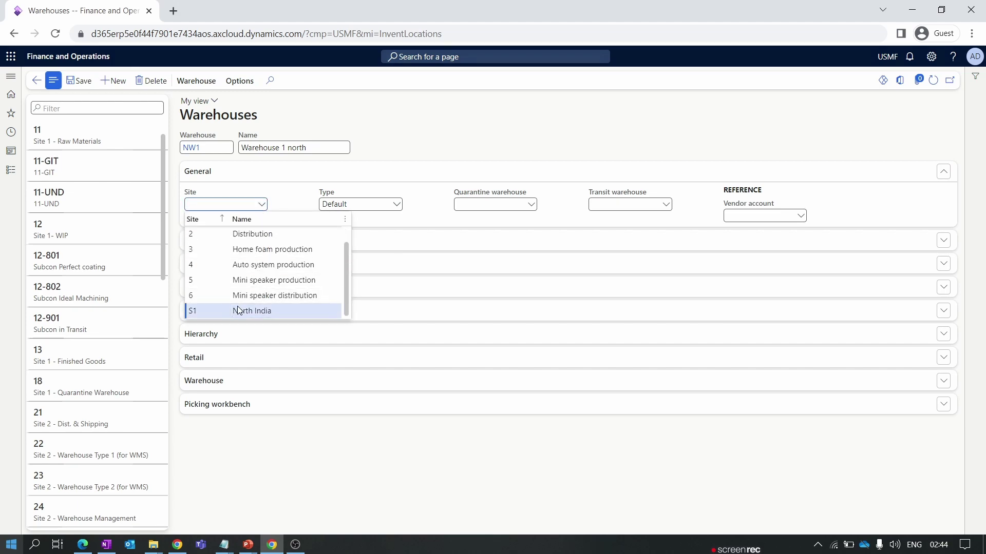
pyautogui.click(78, 81)
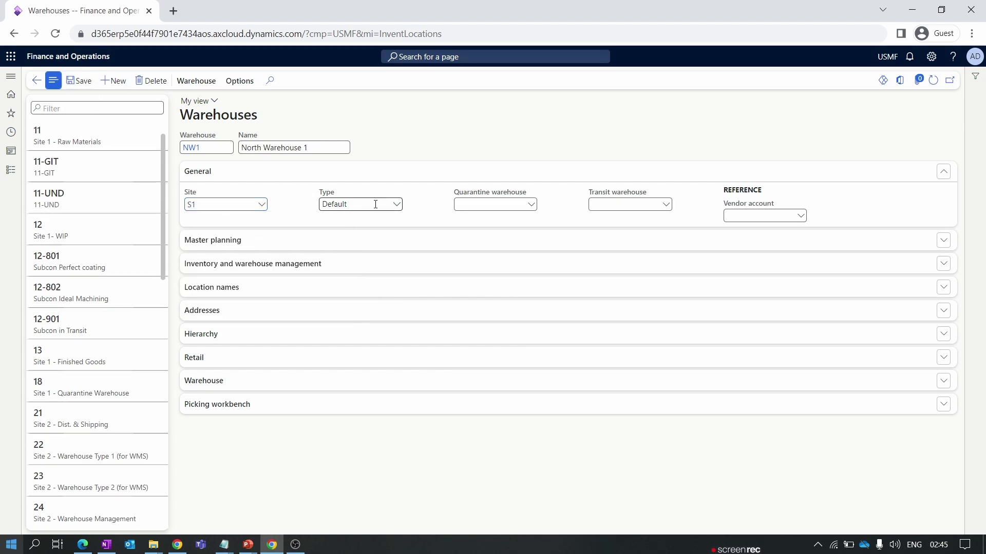
# - Choose Default as the type of warehouse NW1
pyautogui.click(398, 208)
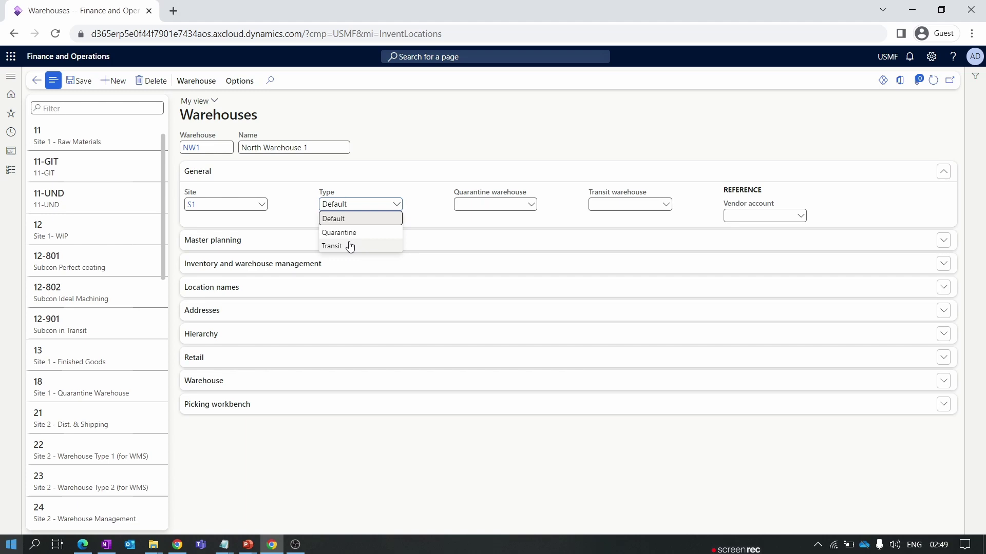
pyautogui.click(359, 220)
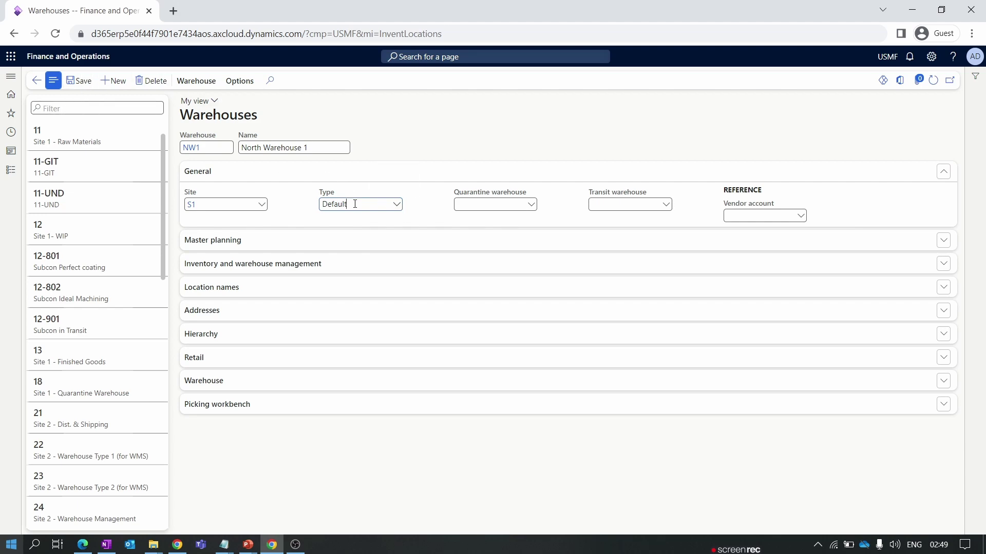
pyautogui.moveTo(354, 204); pyautogui.dragTo(315, 207)
pyautogui.click(283, 215)
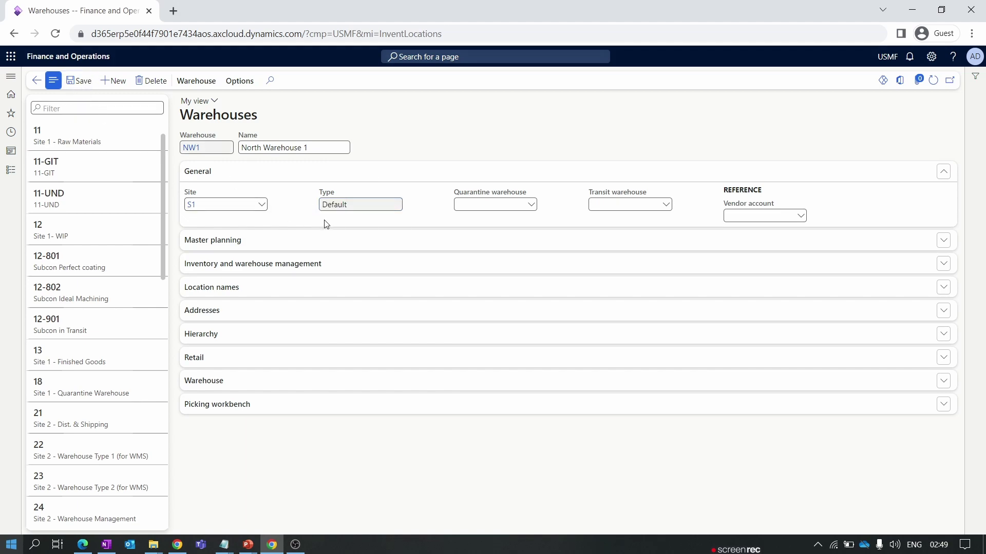
pyautogui.moveTo(375, 209); pyautogui.dragTo(308, 211)
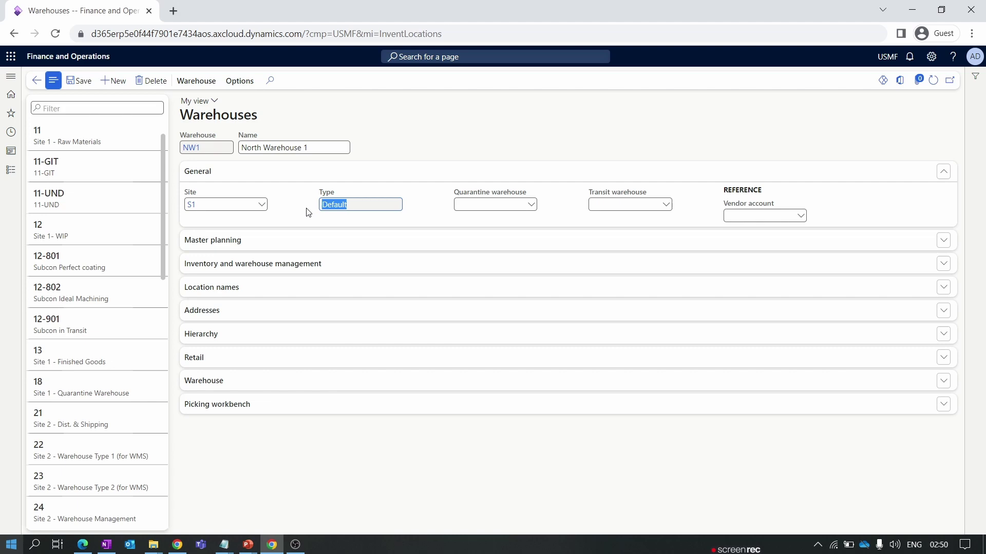
pyautogui.click(410, 221)
# - Check the available transit warehouses and the default receipt and issue location choices for warehouse NW1
pyautogui.click(670, 214)
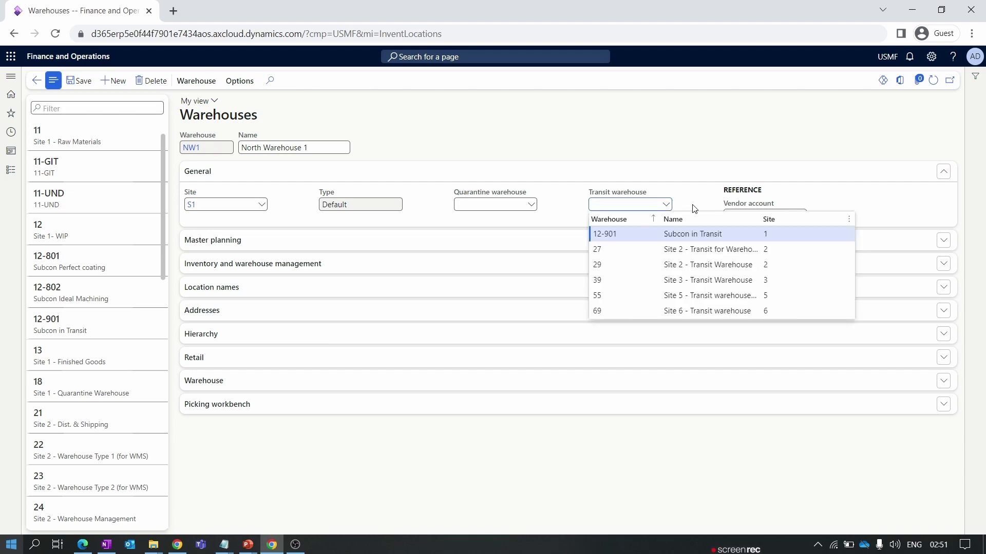
pyautogui.click(693, 207)
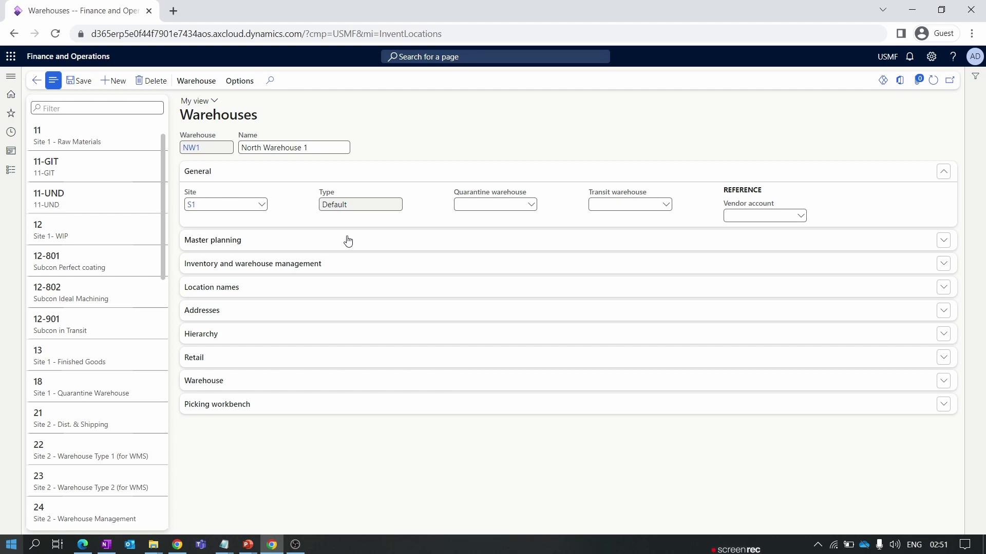
pyautogui.click(260, 267)
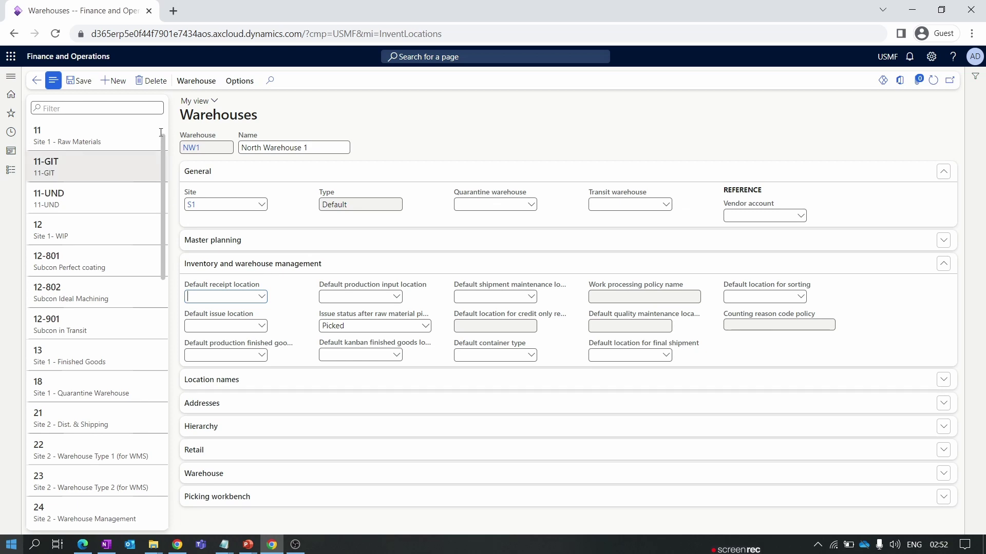
pyautogui.click(258, 327)
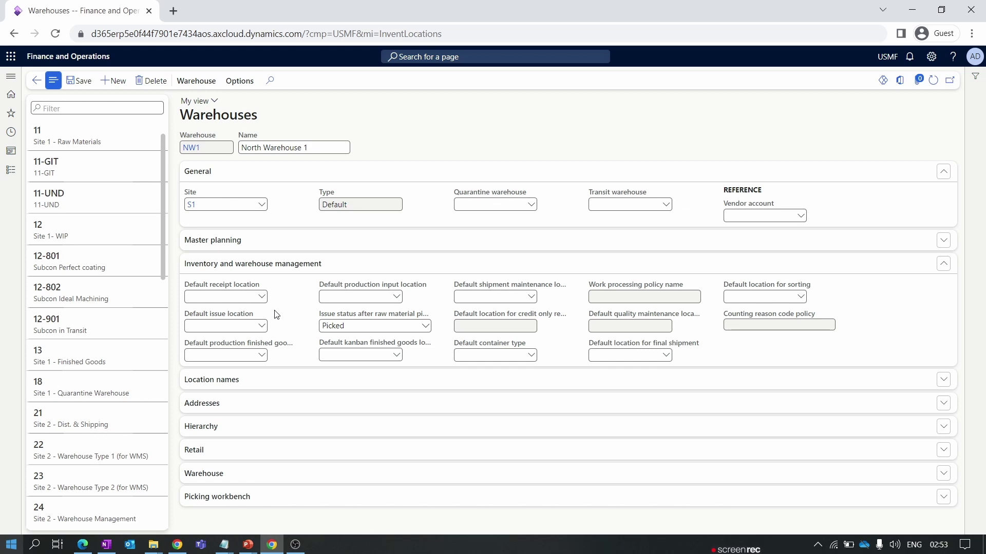
pyautogui.click(261, 297)
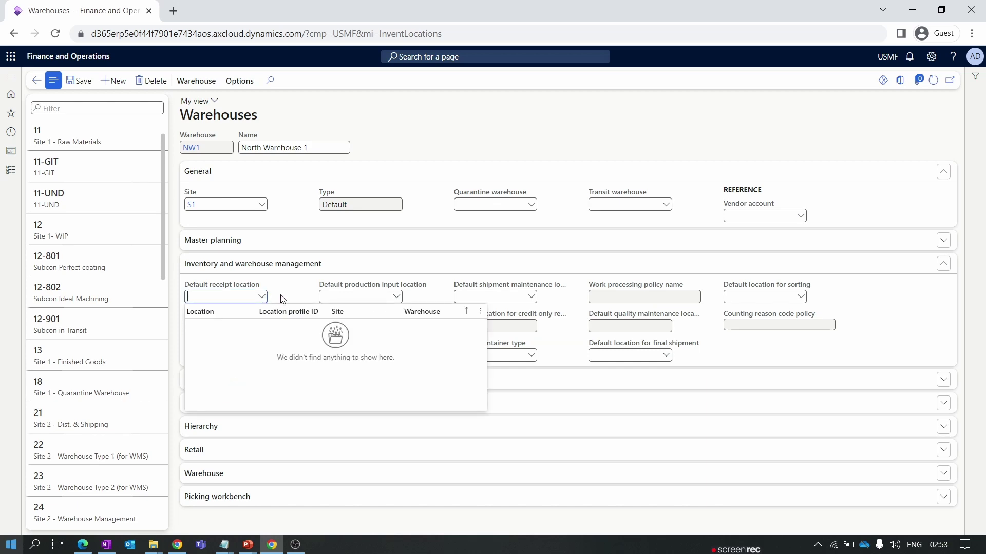
pyautogui.click(282, 300)
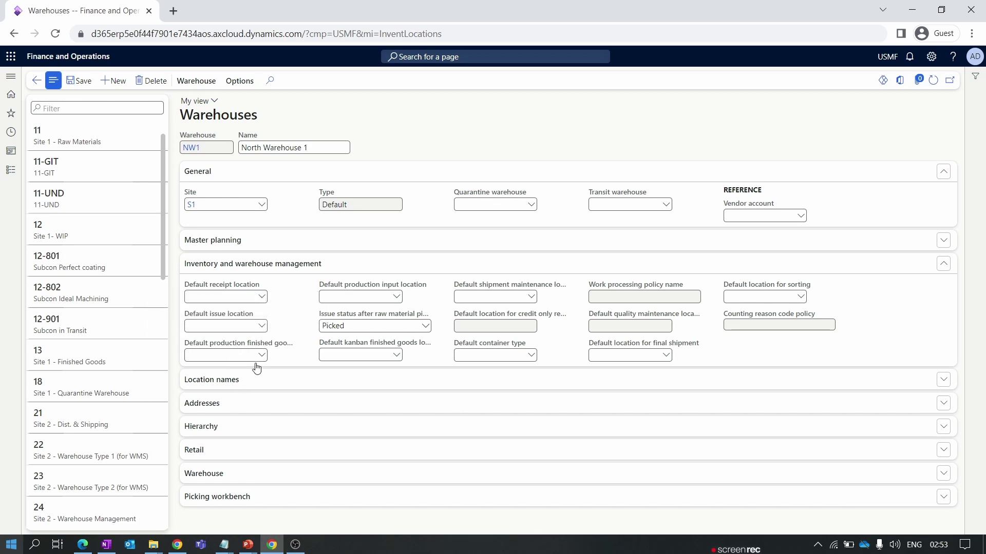
pyautogui.click(261, 331)
pyautogui.click(302, 322)
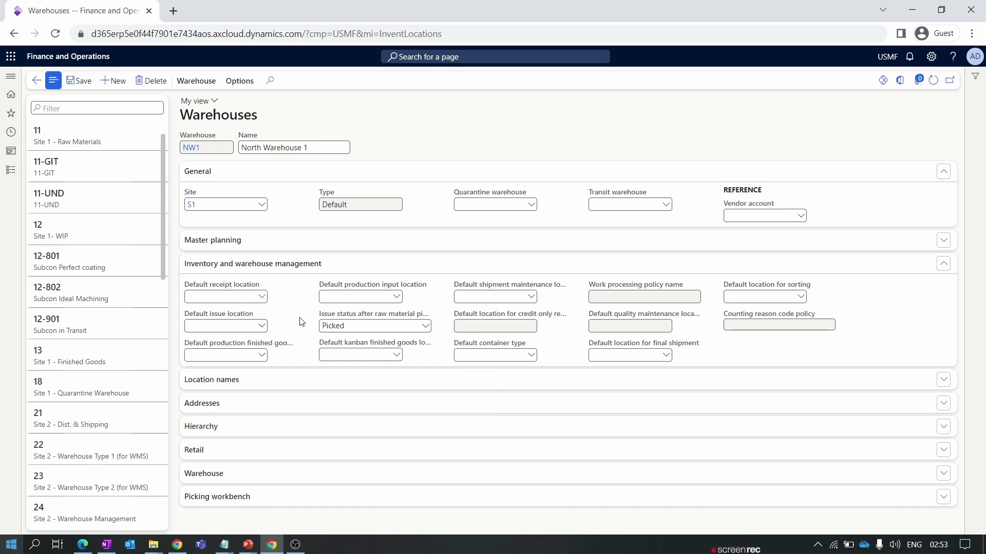
# - Open the Inventory locations page from the Inventory breakdown setup of the Inventory management module
pyautogui.click(11, 170)
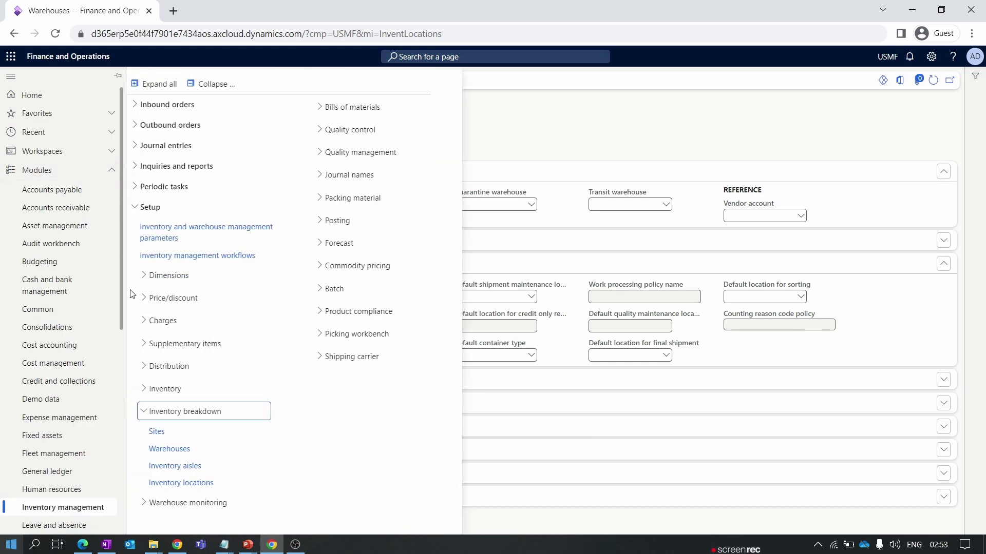
pyautogui.scroll(-5, 71, 410)
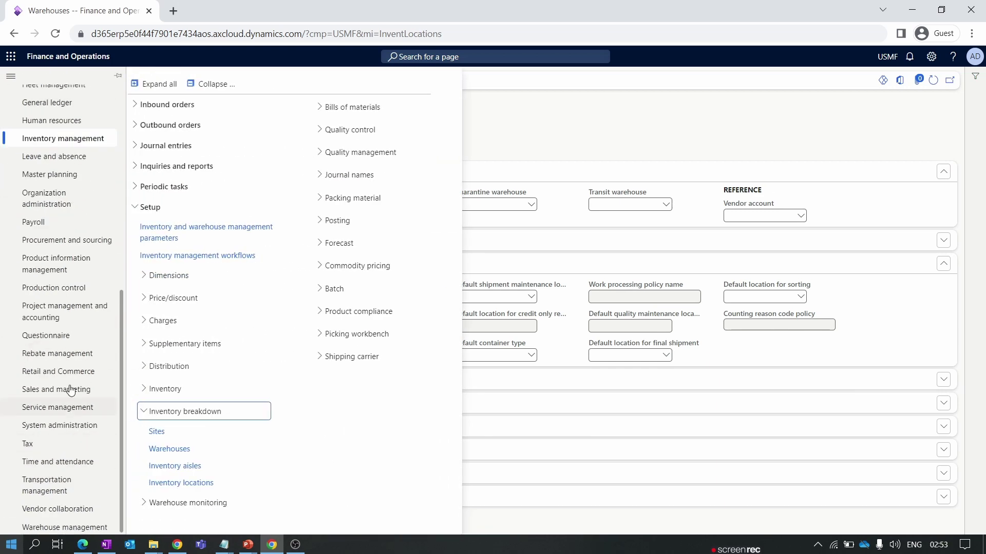
pyautogui.click(232, 85)
pyautogui.click(141, 205)
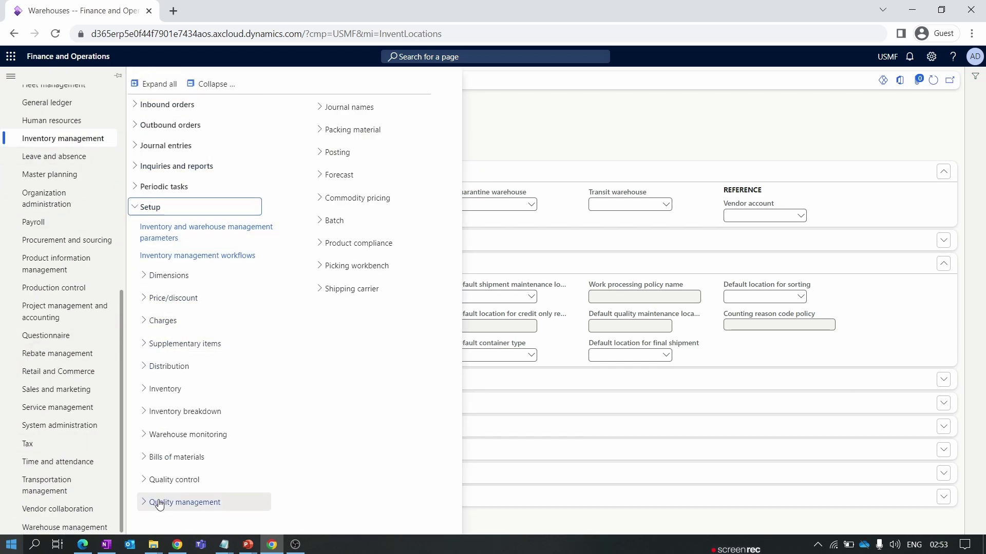
pyautogui.click(154, 418)
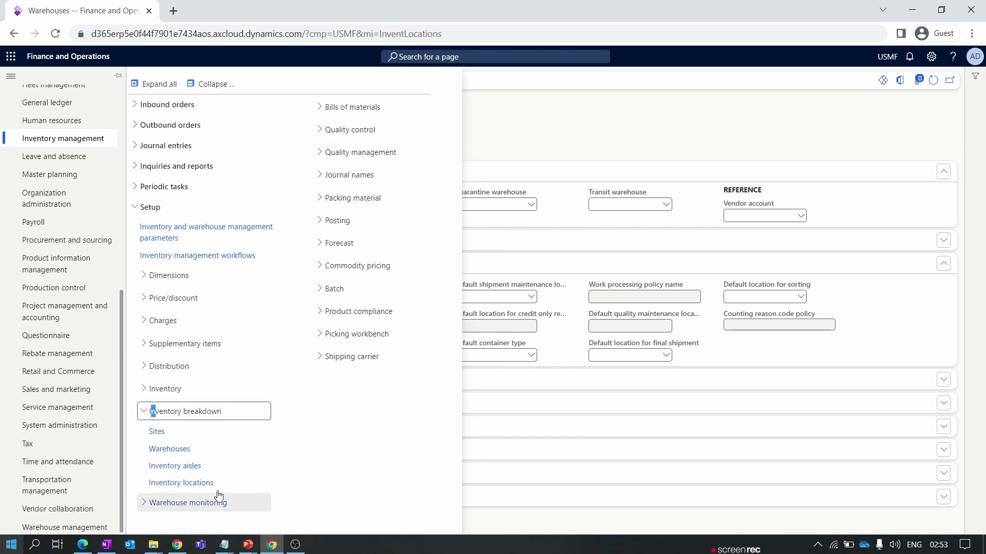
pyautogui.click(197, 486)
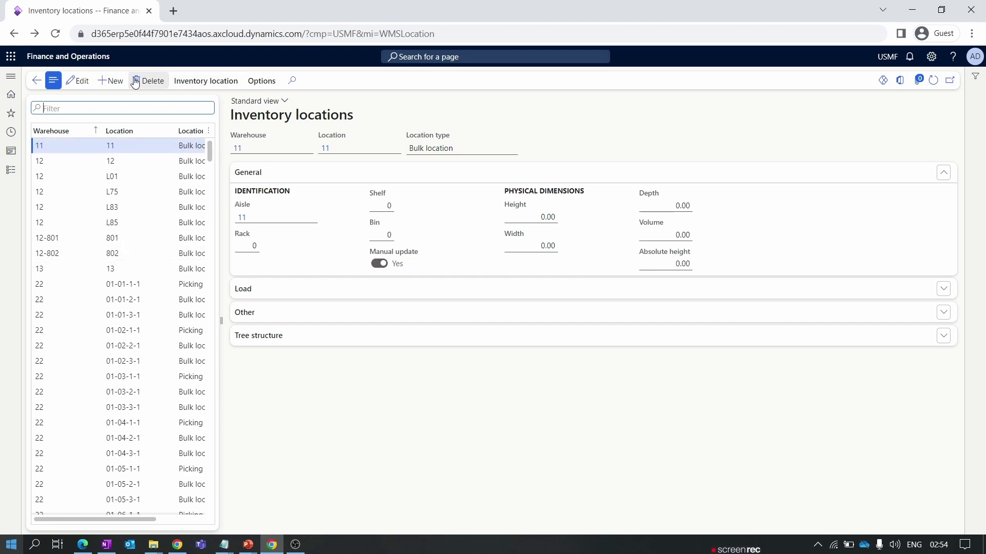
pyautogui.click(110, 81)
pyautogui.click(307, 147)
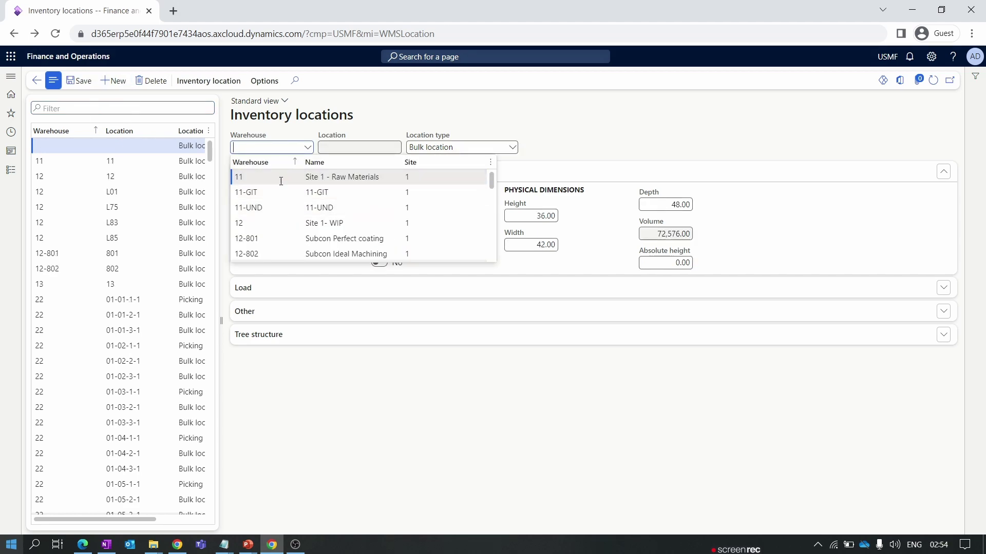
pyautogui.scroll(-5, 284, 231)
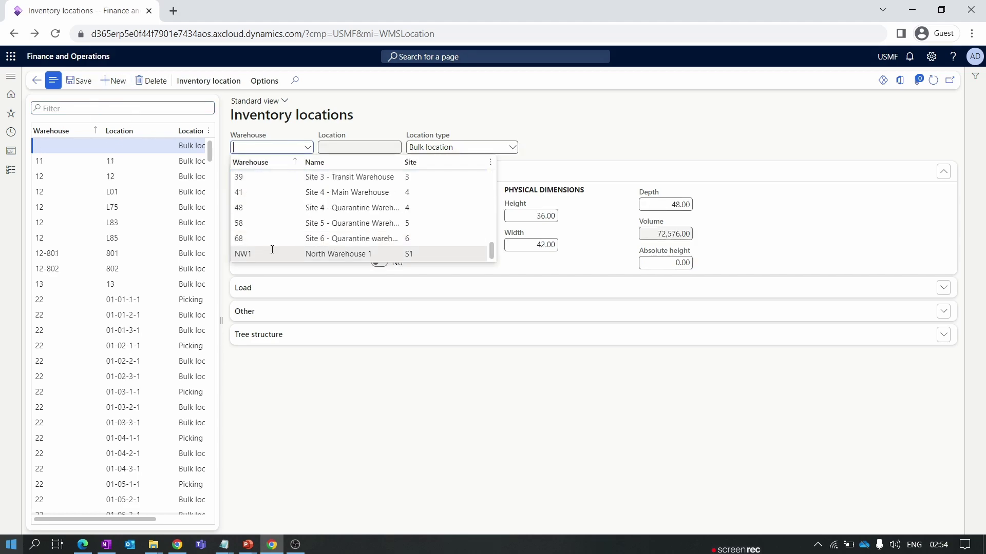
pyautogui.click(276, 251)
pyautogui.click(311, 217)
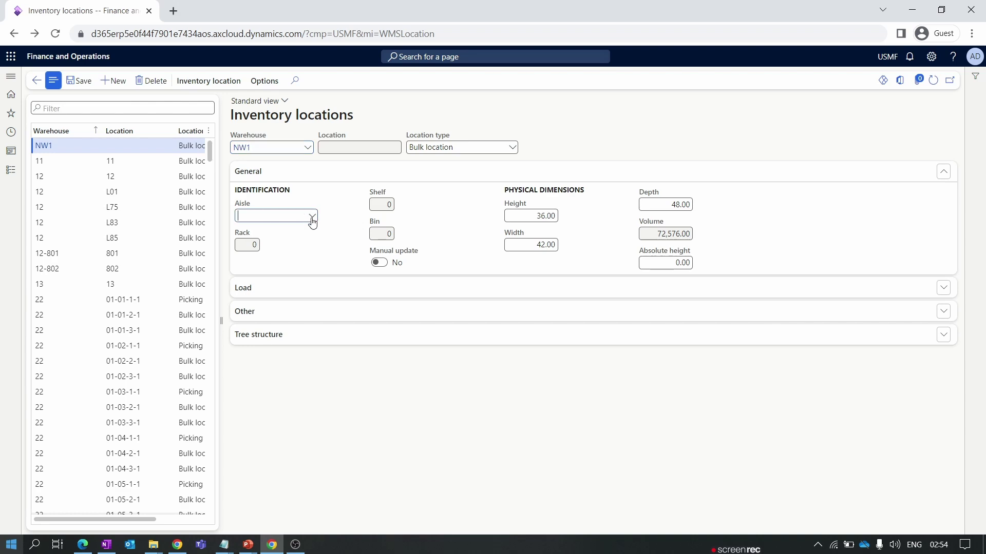
pyautogui.click(323, 215)
pyautogui.click(4, 171)
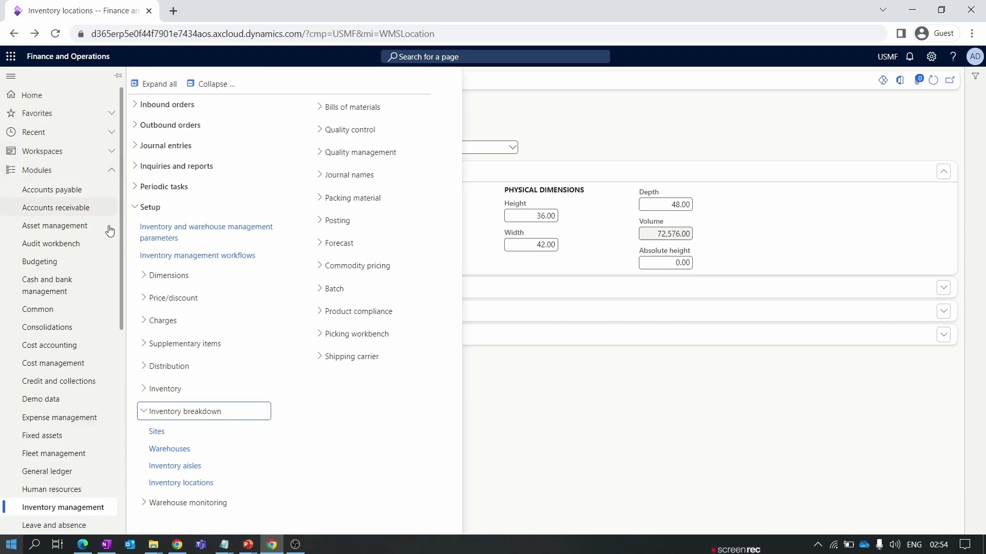
pyautogui.click(187, 466)
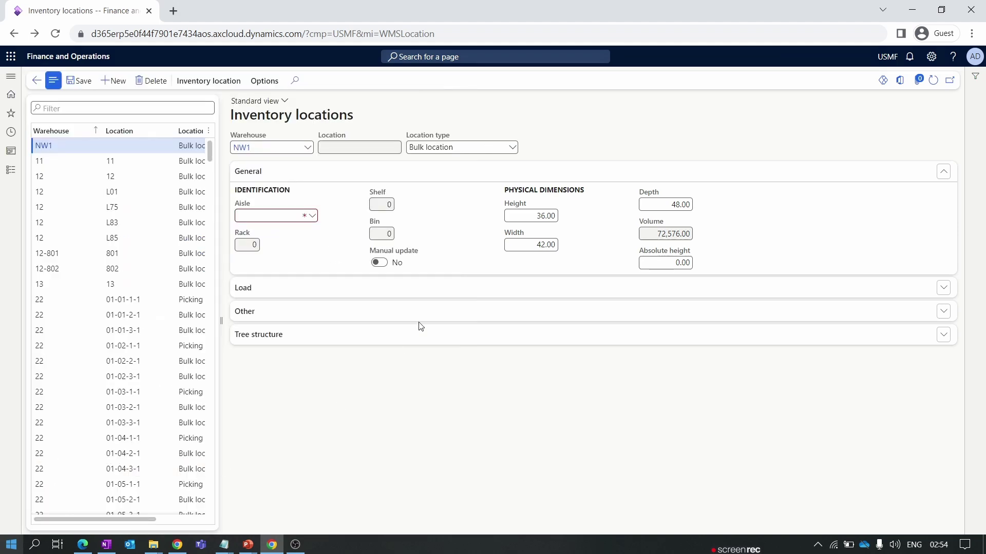
pyautogui.click(147, 102)
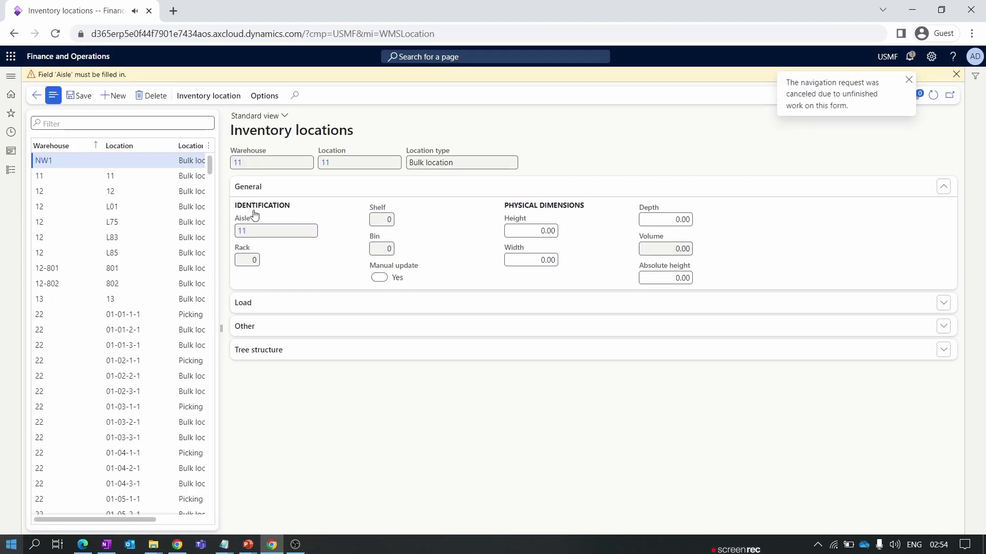
# - Open the Inventory aisles page from the Inventory breakdown setup and add aisle A1 for warehouse NW1
pyautogui.click(4, 171)
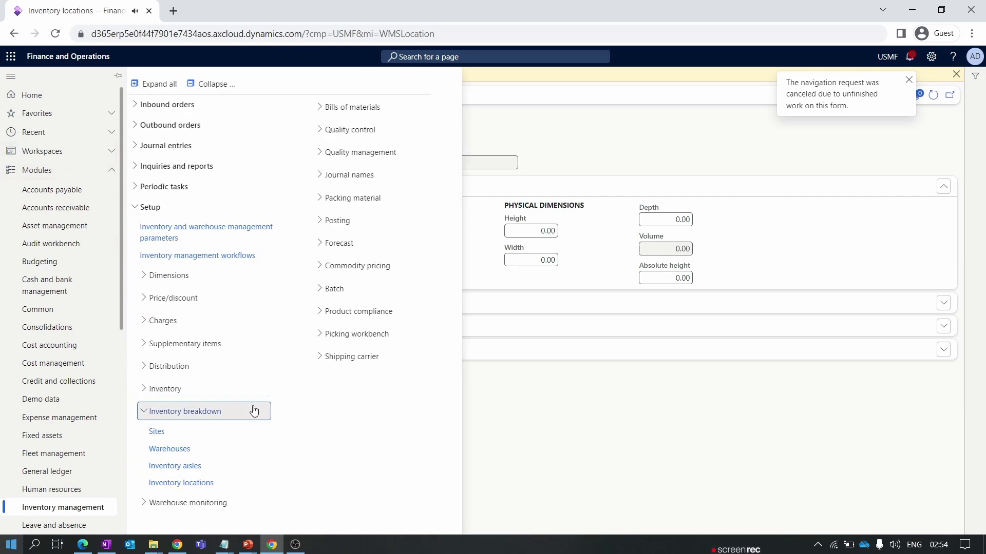
pyautogui.click(186, 468)
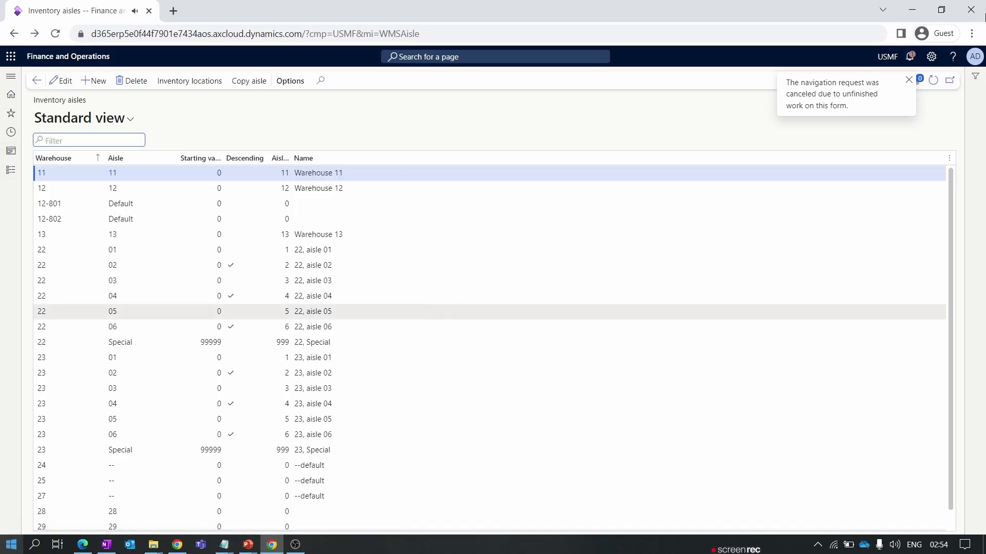
pyautogui.click(90, 83)
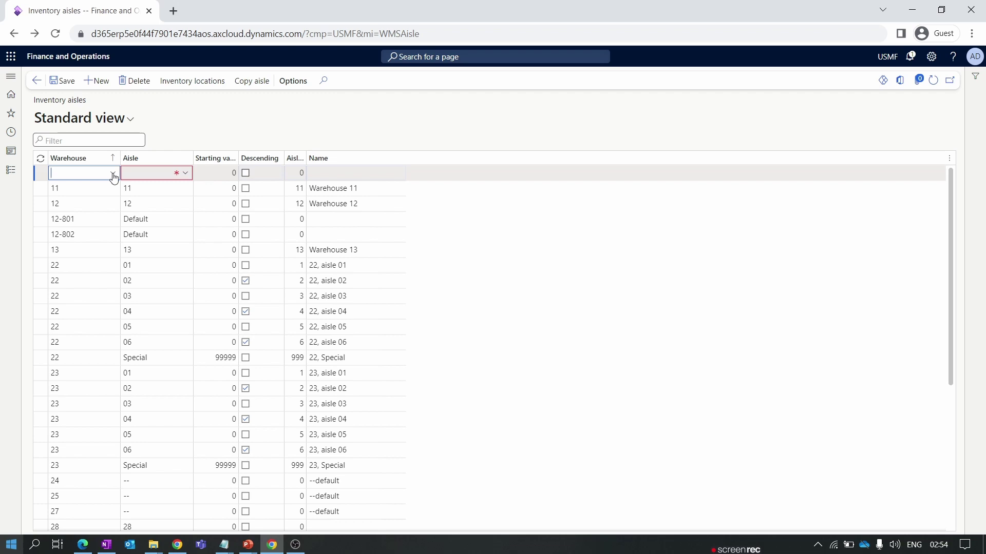
pyautogui.click(113, 174)
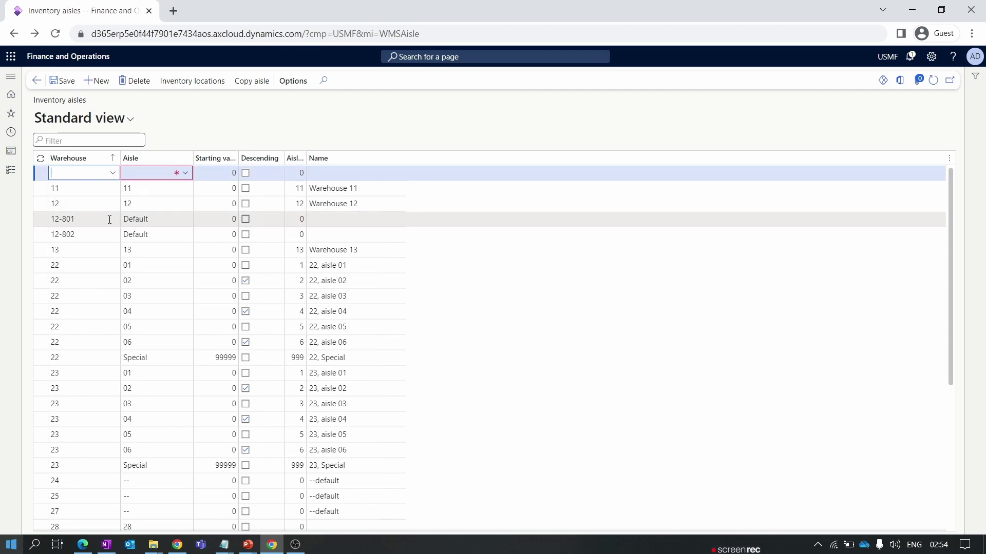
pyautogui.scroll(-5, 114, 267)
pyautogui.click(114, 278)
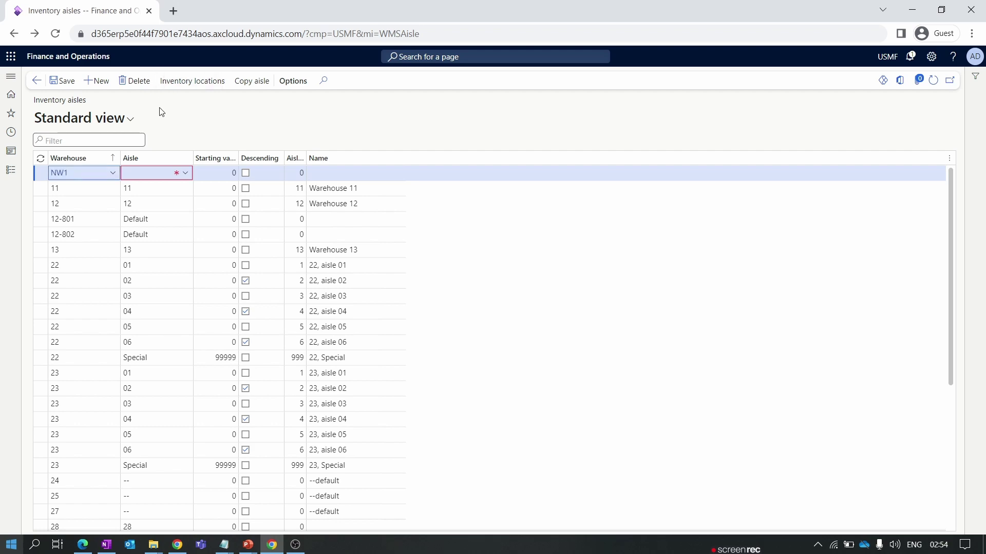
pyautogui.click(136, 173)
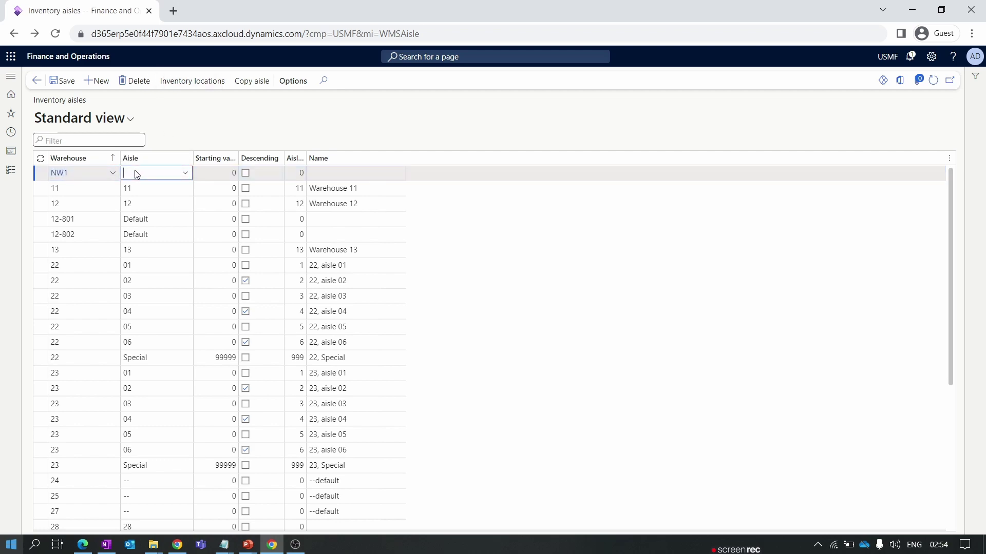
pyautogui.write('A1')
pyautogui.click(425, 132)
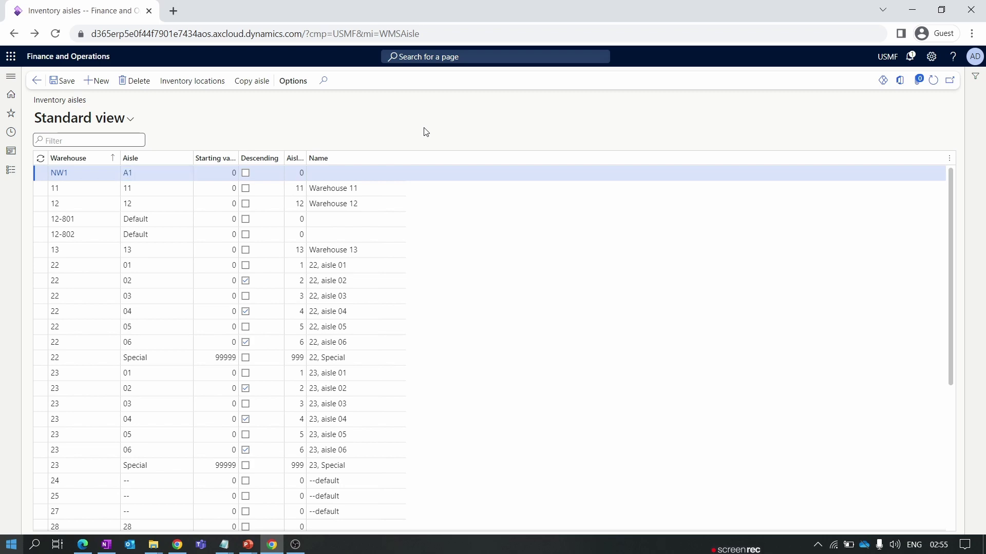
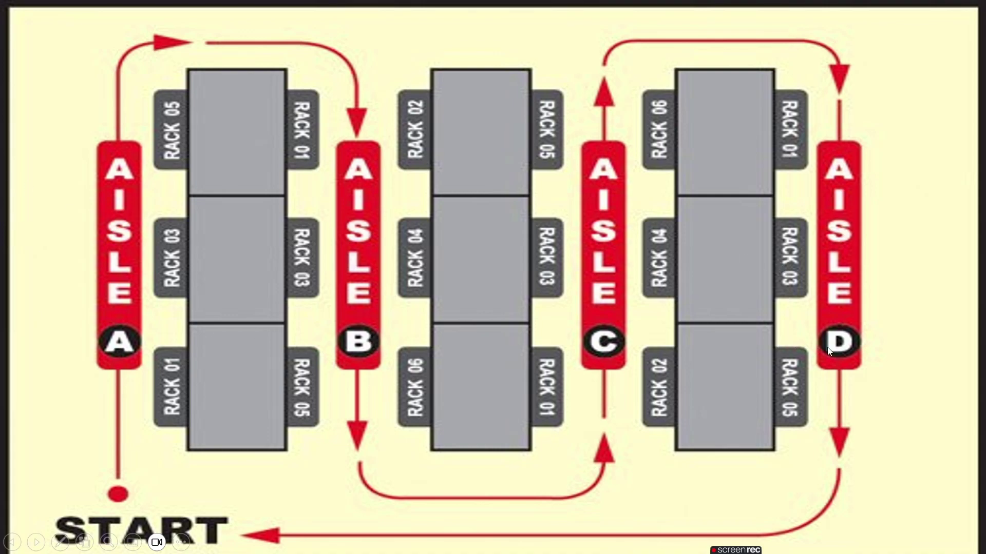
pyautogui.click(264, 272)
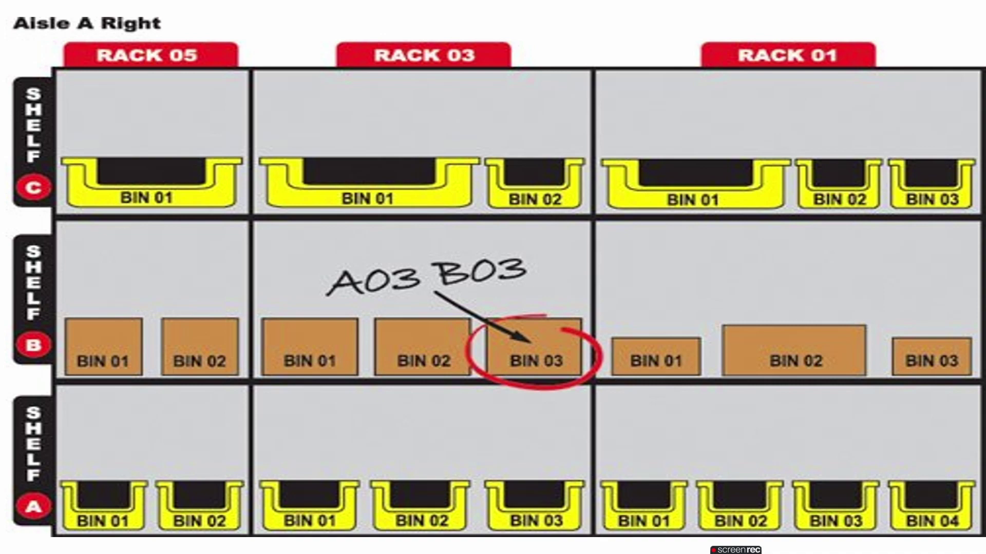
pyautogui.hotkey('alt', 'Tab')
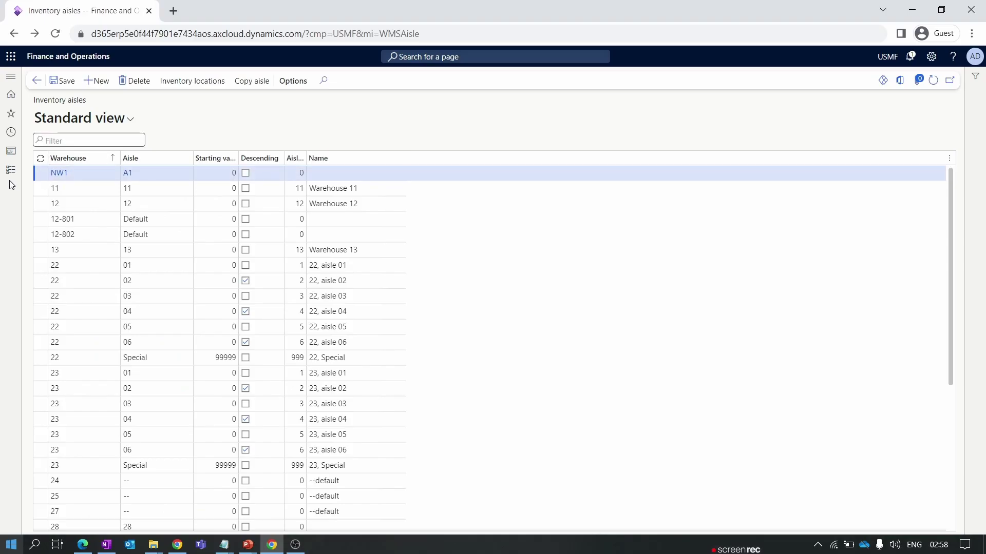
# - Go to the Inventory locations page under the Inventory management module's Inventory breakdown setup
pyautogui.click(11, 164)
pyautogui.scroll(-5, 72, 411)
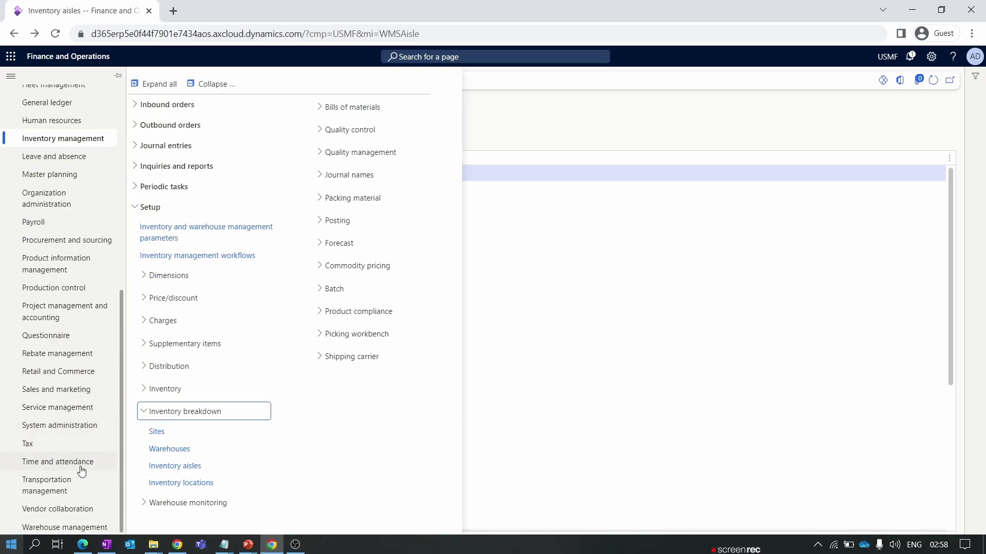
pyautogui.click(184, 483)
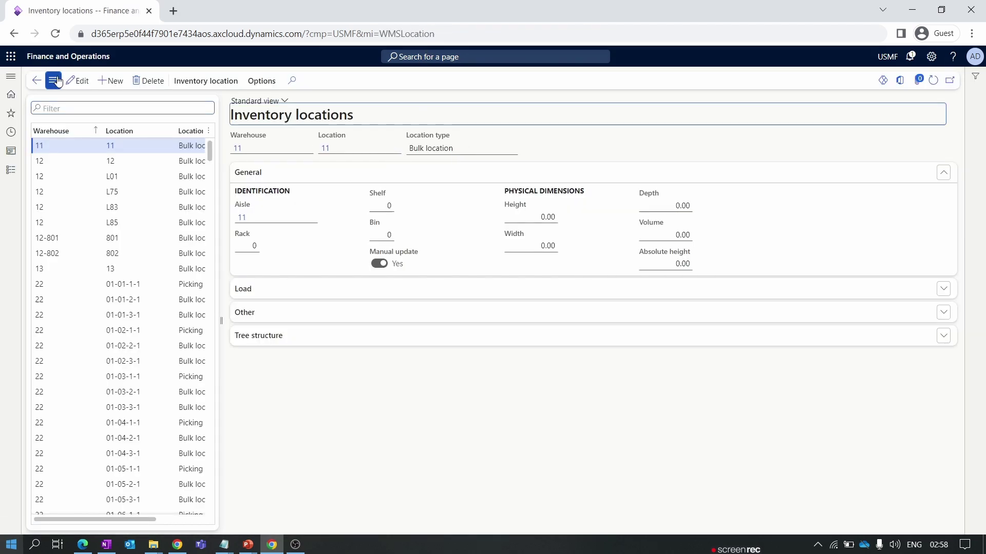
# - Start a new inventory location for warehouse NW1 in aisle A1 and try to save it
pyautogui.click(113, 82)
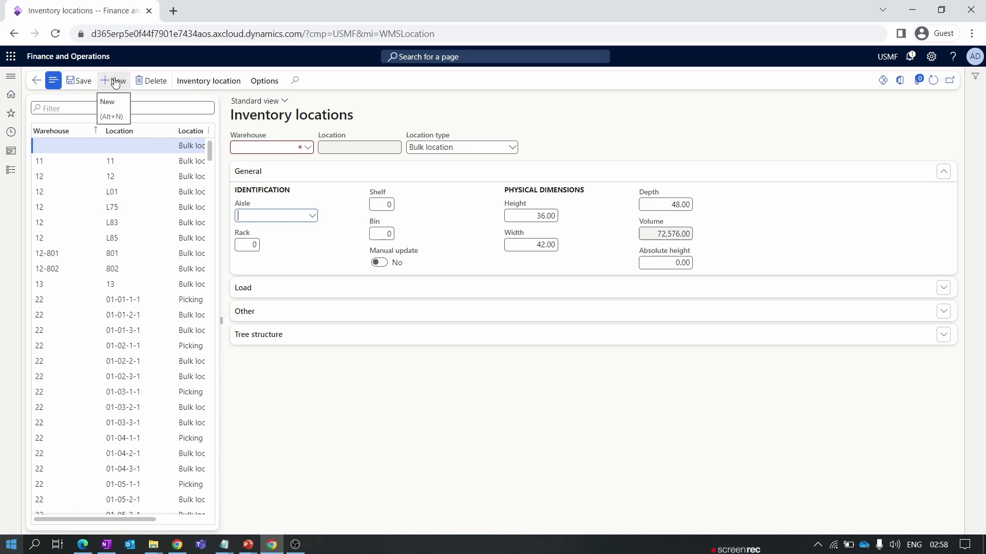
pyautogui.click(303, 152)
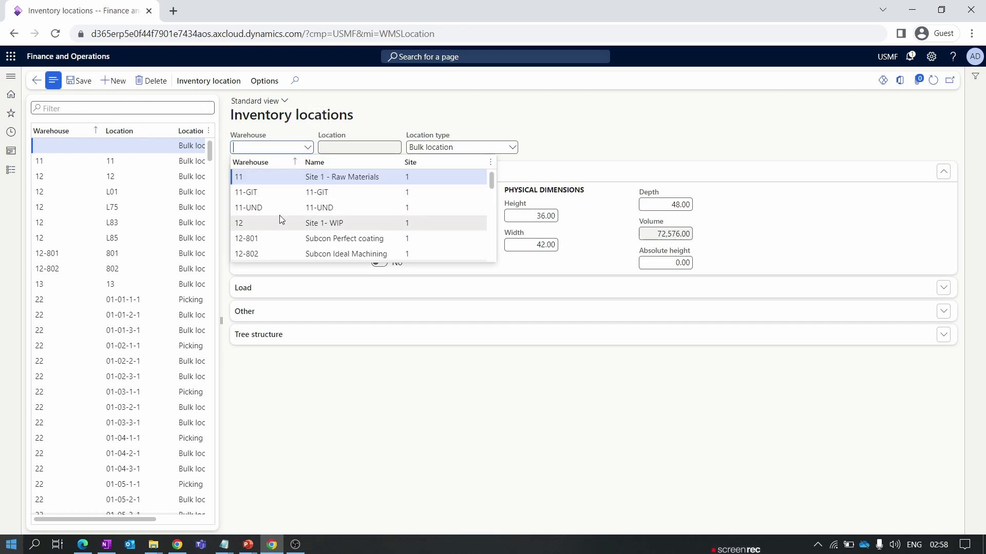
pyautogui.scroll(-5, 279, 220)
pyautogui.click(269, 254)
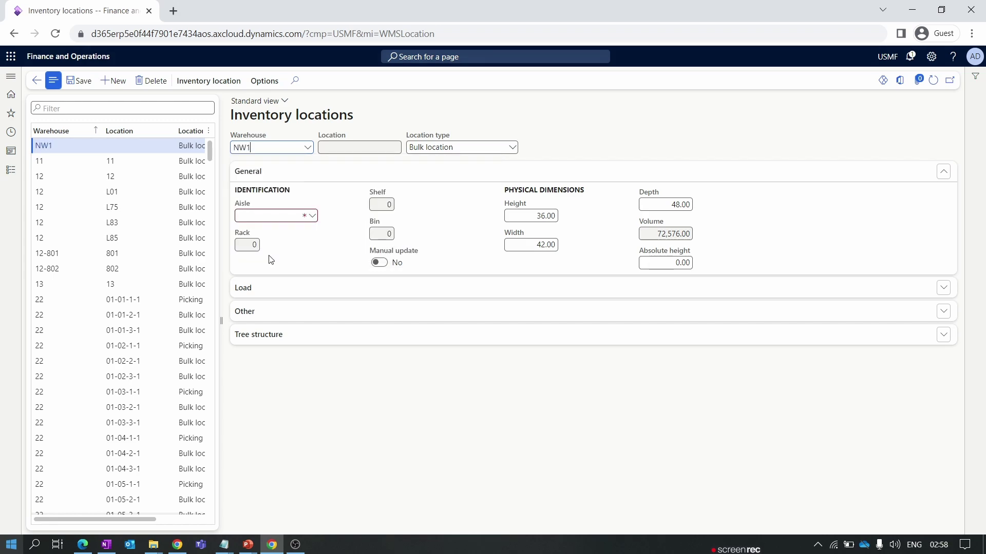
pyautogui.click(292, 216)
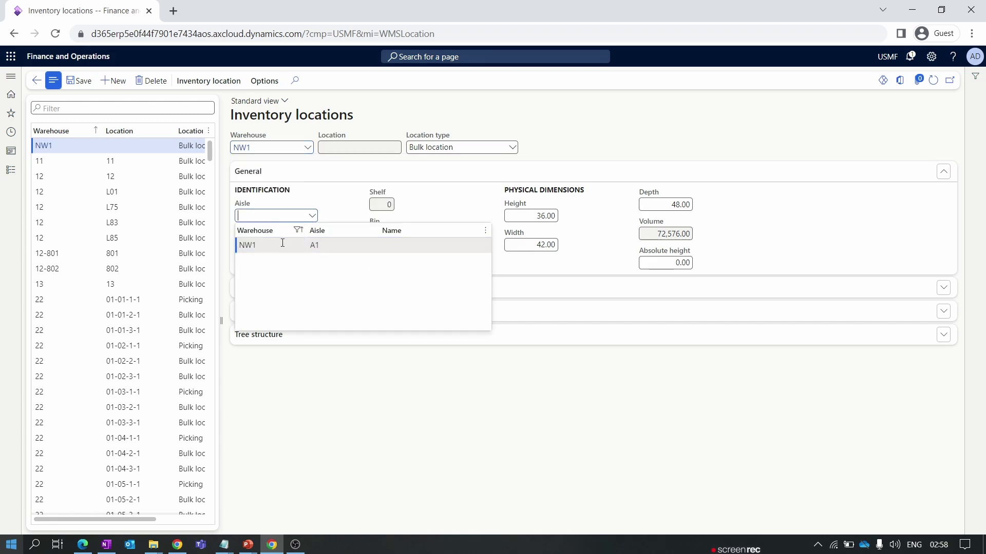
pyautogui.click(299, 246)
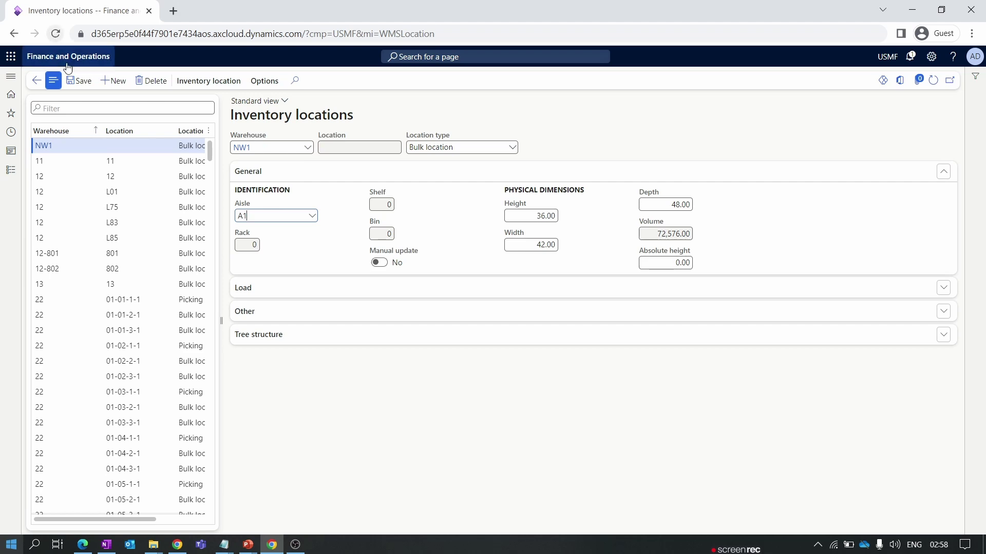
pyautogui.click(79, 81)
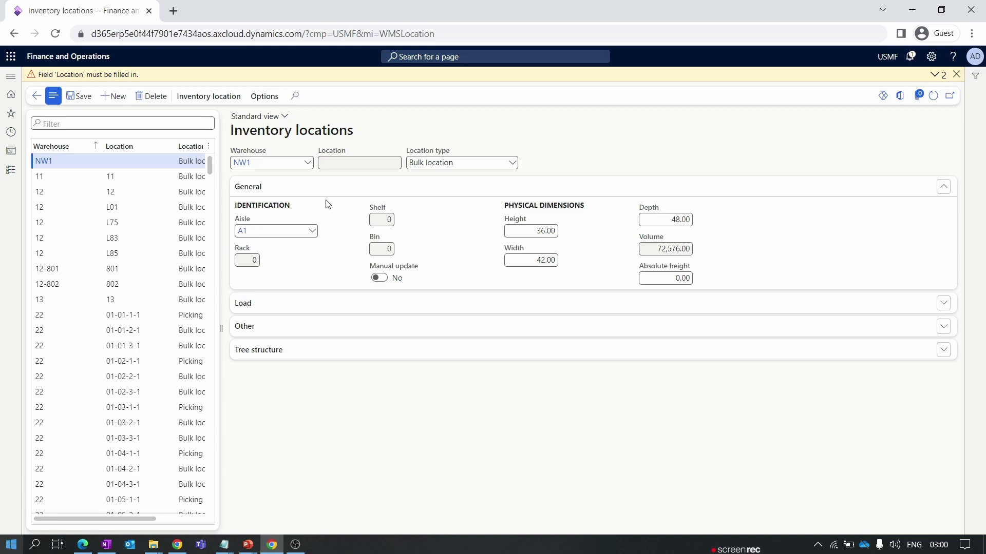
# - Turn on manual update for the new NW1 location and enter Inbound lo as the location name
pyautogui.click(380, 278)
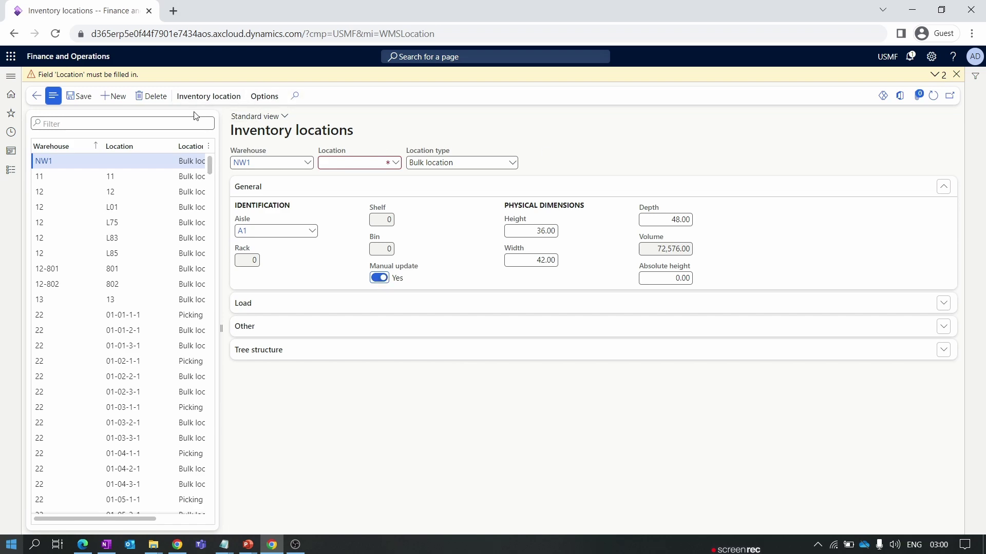
pyautogui.click(394, 163)
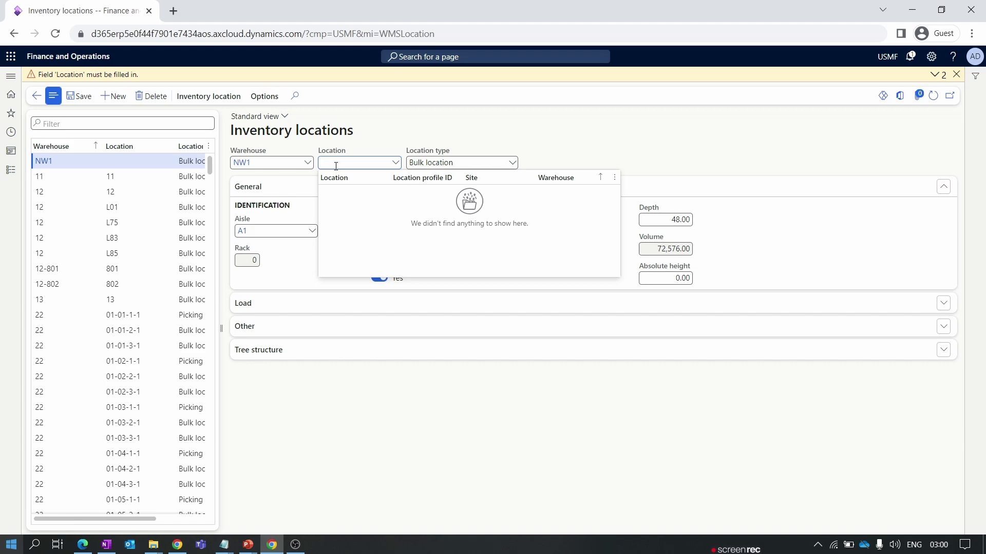
pyautogui.write('Inbound location')
# - Set the new location's type to Inbound dock and shorten its location name to Inbound
pyautogui.click(513, 164)
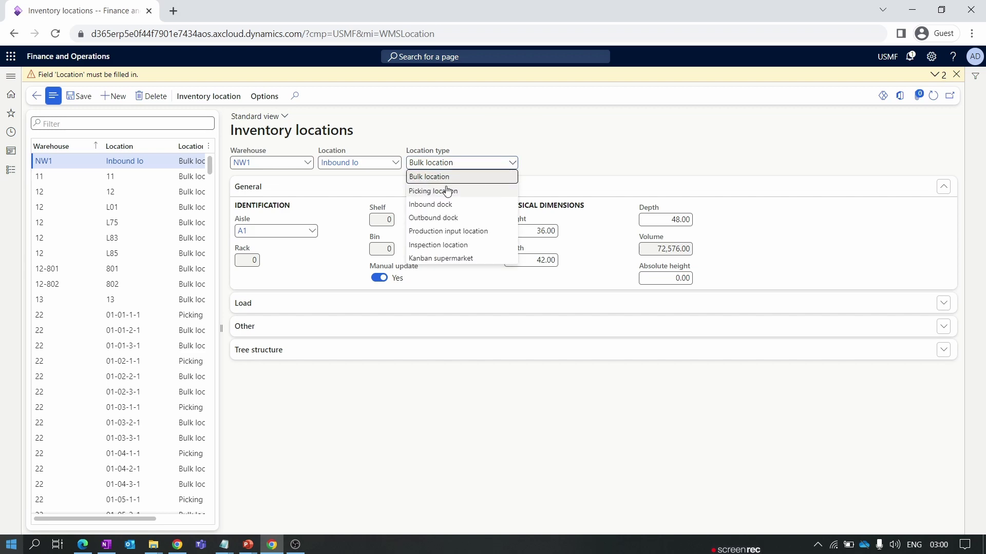
pyautogui.click(474, 212)
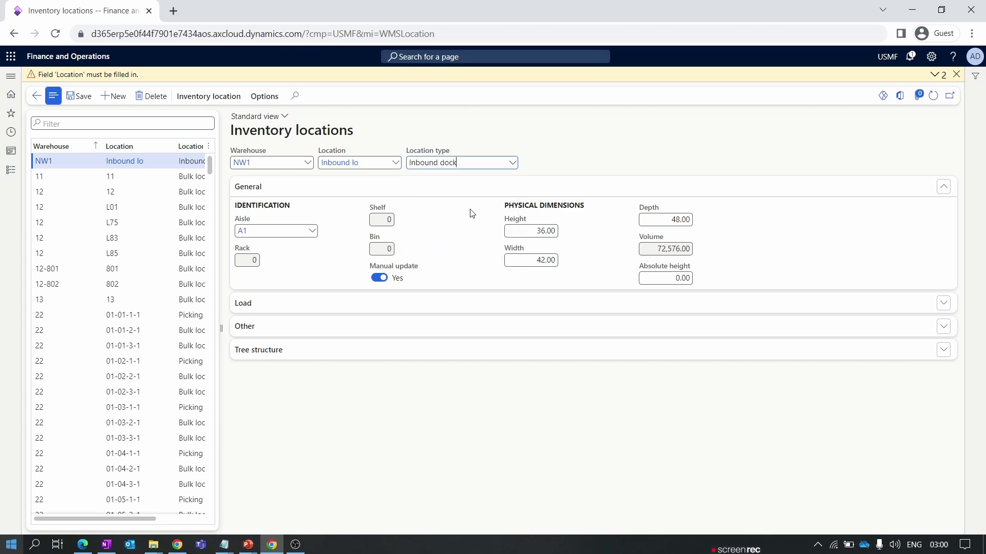
pyautogui.click(385, 162)
pyautogui.press('BackSpace')
pyautogui.press('BackSpace')
pyautogui.press('BackSpace')
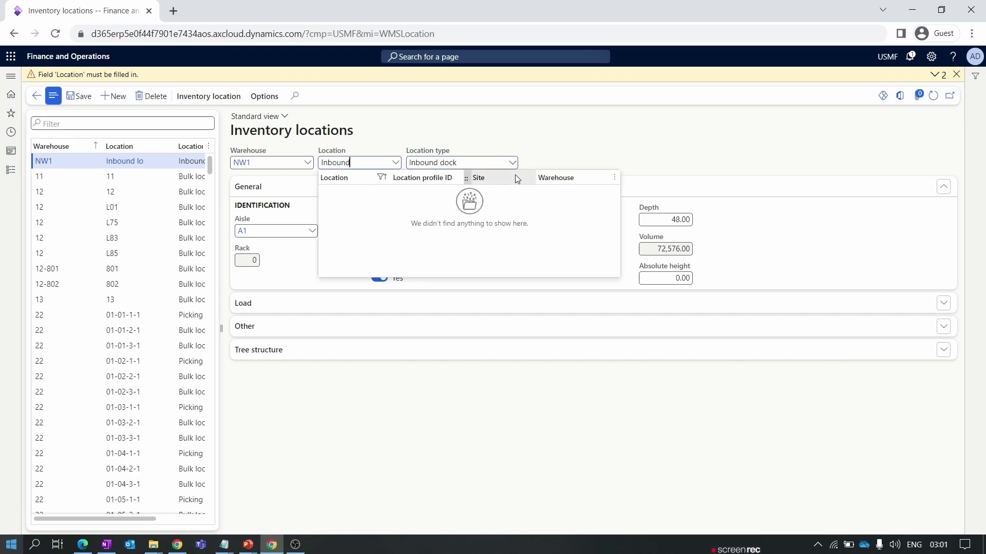
pyautogui.click(580, 146)
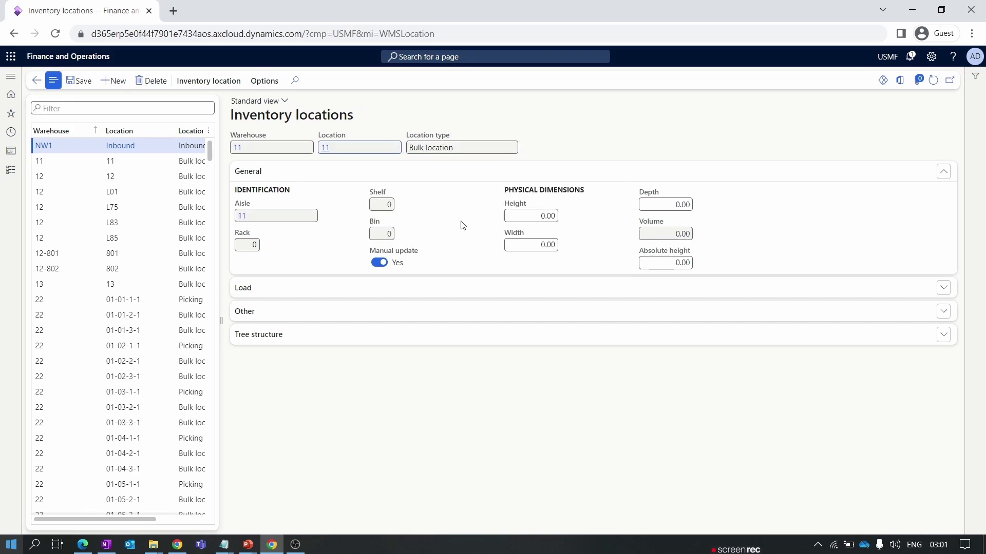
# - Start a second new inventory location and assign it to warehouse NW1 and aisle A1
pyautogui.click(111, 81)
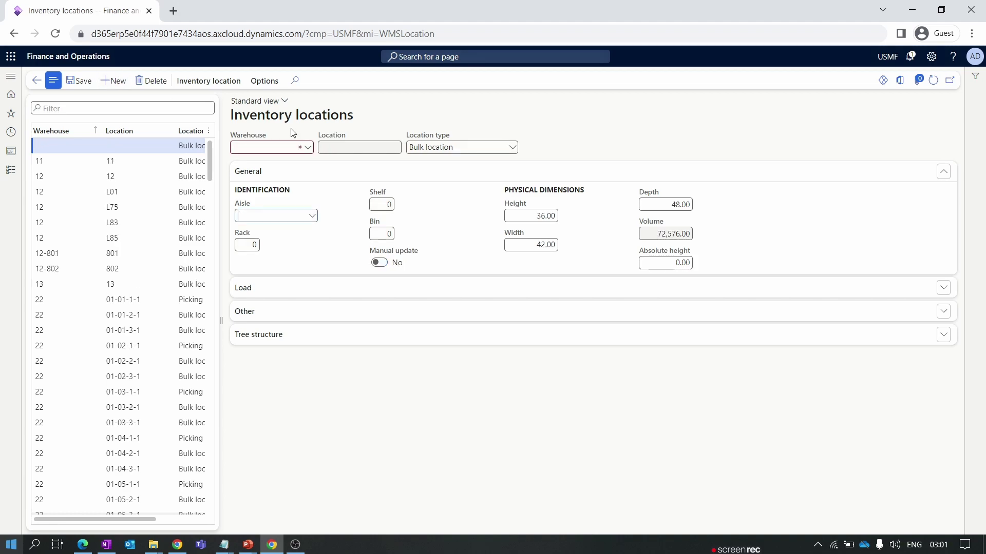
pyautogui.click(305, 148)
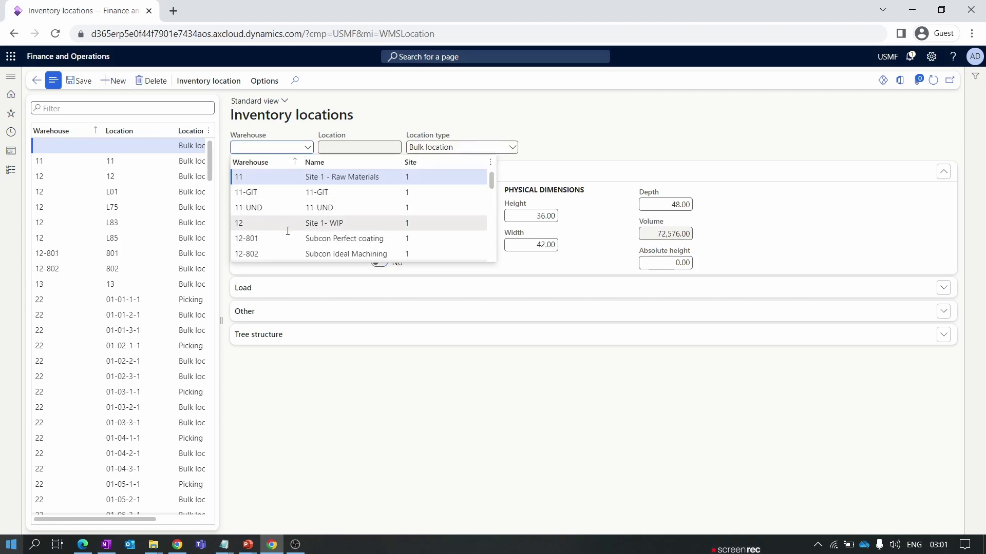
pyautogui.scroll(-5, 286, 226)
pyautogui.click(281, 251)
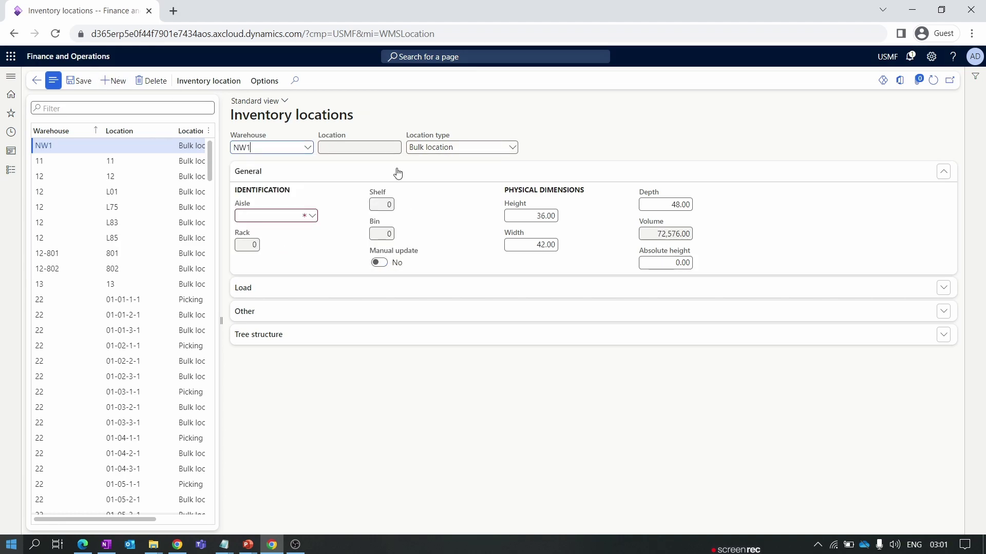
pyautogui.click(311, 215)
pyautogui.click(289, 251)
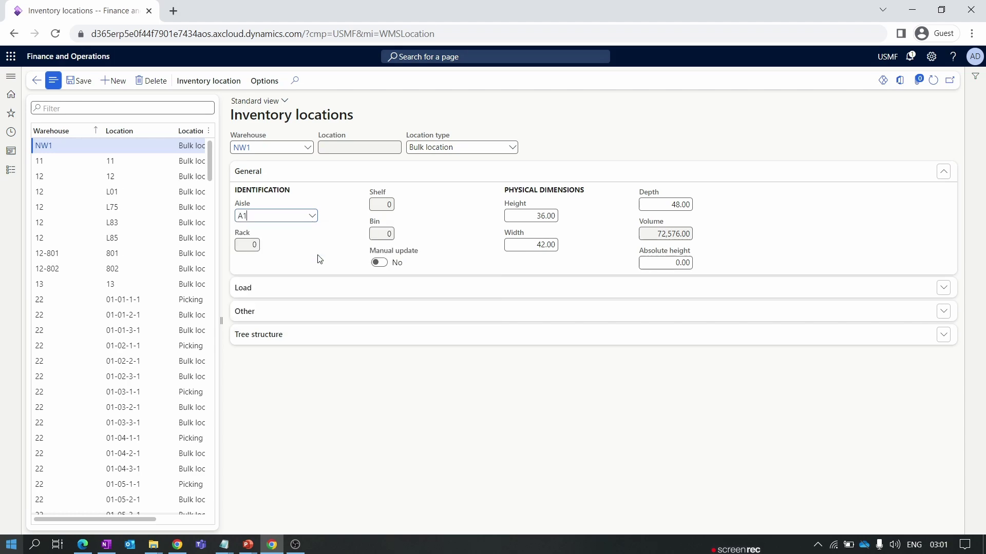
# - Turn on manual update for the new NW1 location, name it Outbound and set its location type to Outbound dock
pyautogui.click(380, 263)
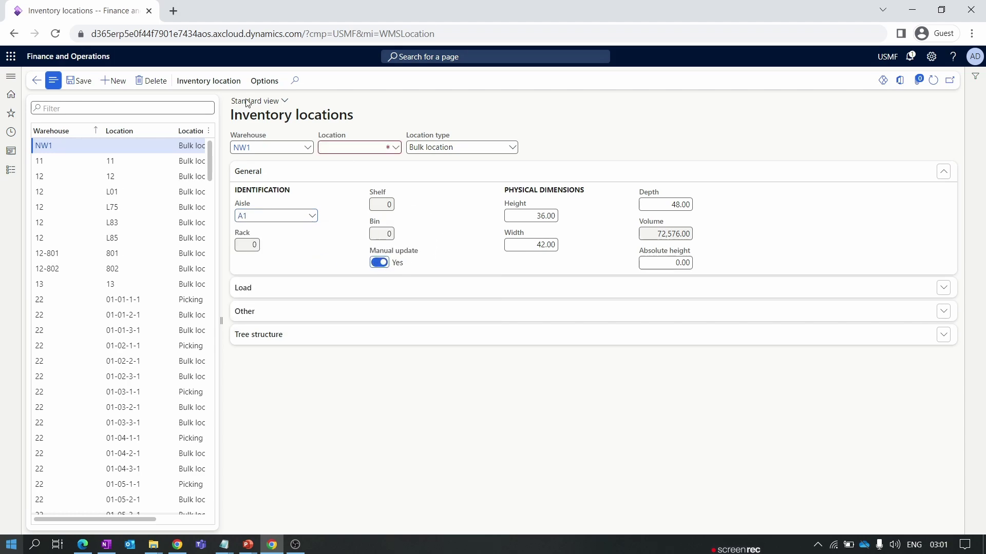
pyautogui.click(359, 148)
pyautogui.write('Outdound')
pyautogui.press('Tab')
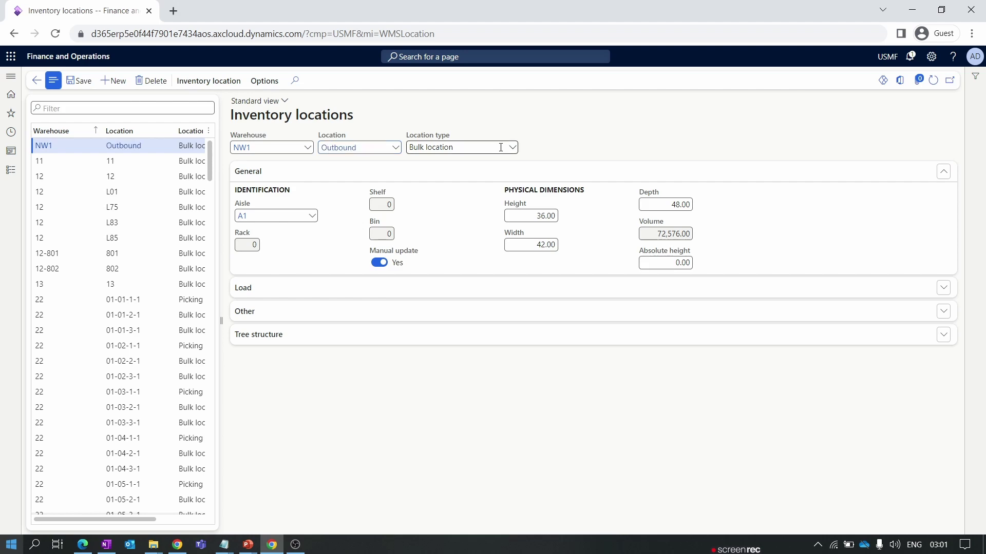
pyautogui.click(512, 148)
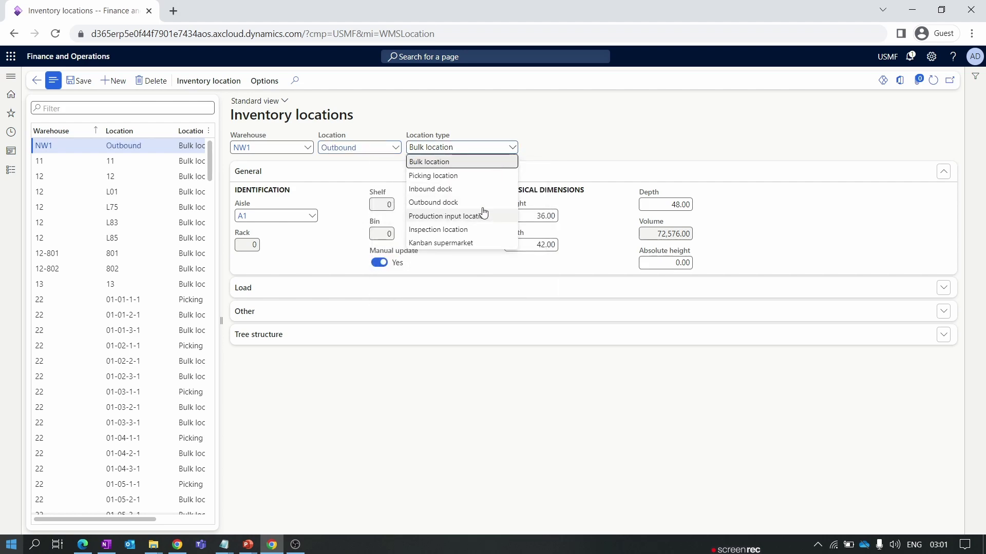
pyautogui.click(462, 203)
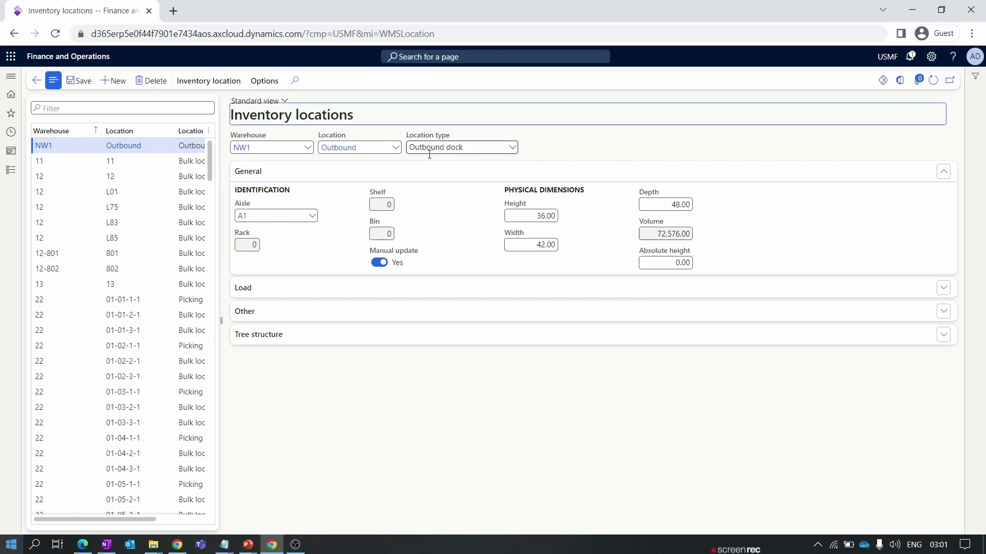
# - Duplicate the Inventory locations browser tab and switch to the tab in which the page can be navigated separately
pyautogui.rightClick(90, 10)
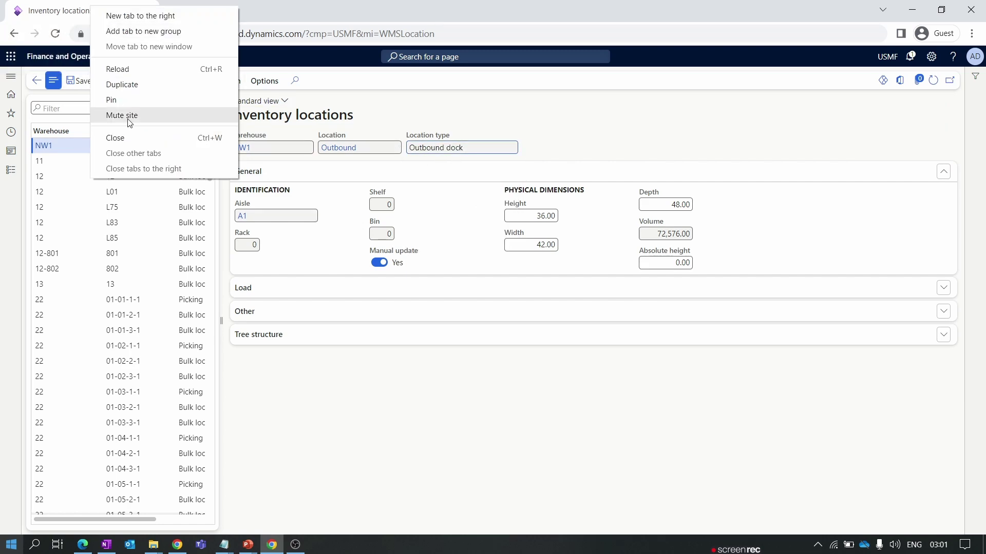
pyautogui.click(123, 84)
pyautogui.hotkey('ctrl', 'Tab')
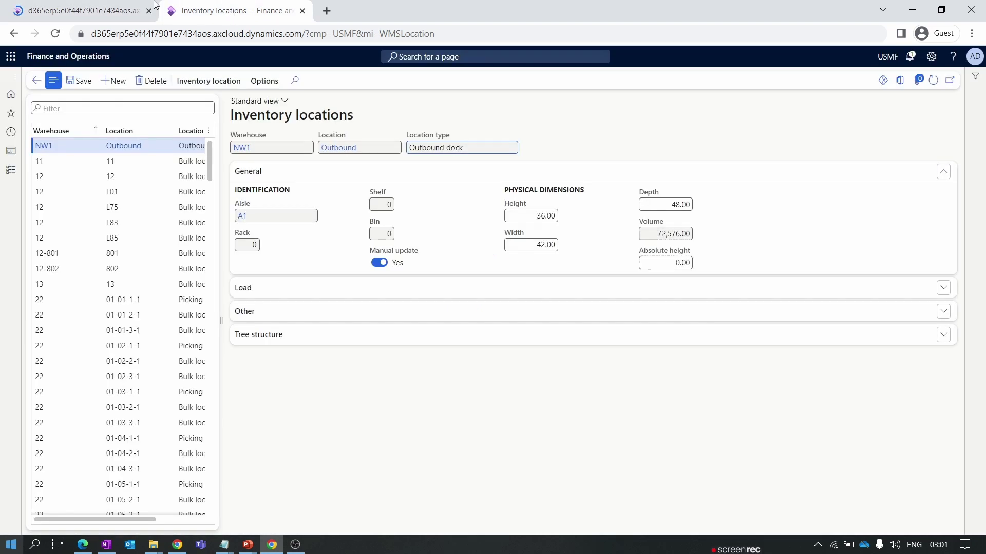
pyautogui.hotkey('ctrl', 'Tab')
pyautogui.hotkey('ctrl', 'Tab')
pyautogui.hotkey('ctrl', 'Tab')
# - Go to the Warehouses page under Inventory management's Inventory breakdown setup and open warehouse NW1
pyautogui.click(10, 76)
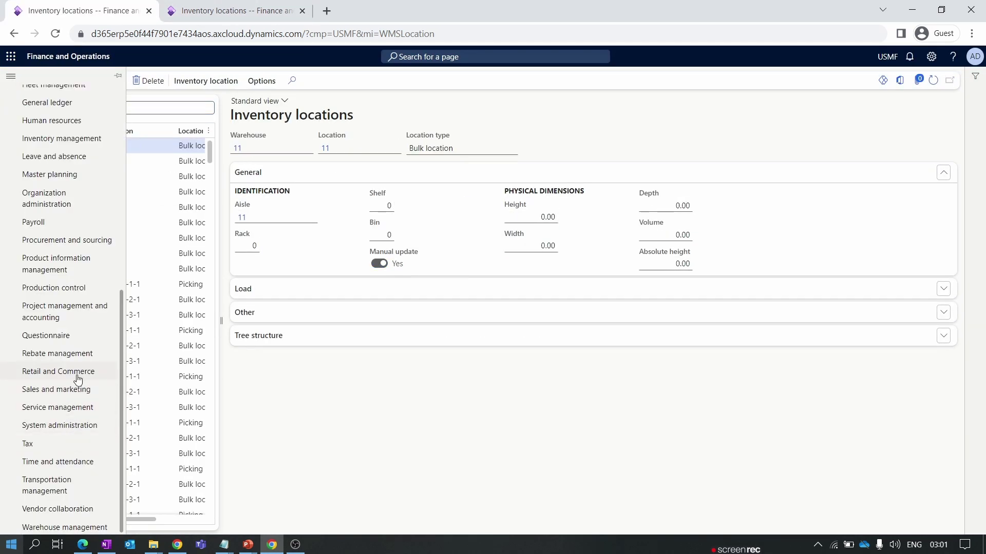
pyautogui.click(79, 138)
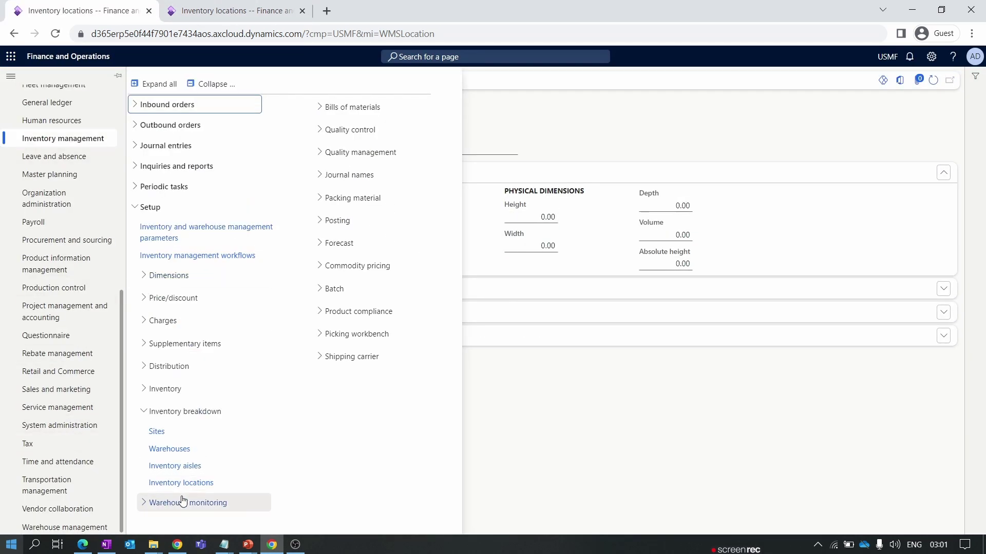
pyautogui.click(181, 450)
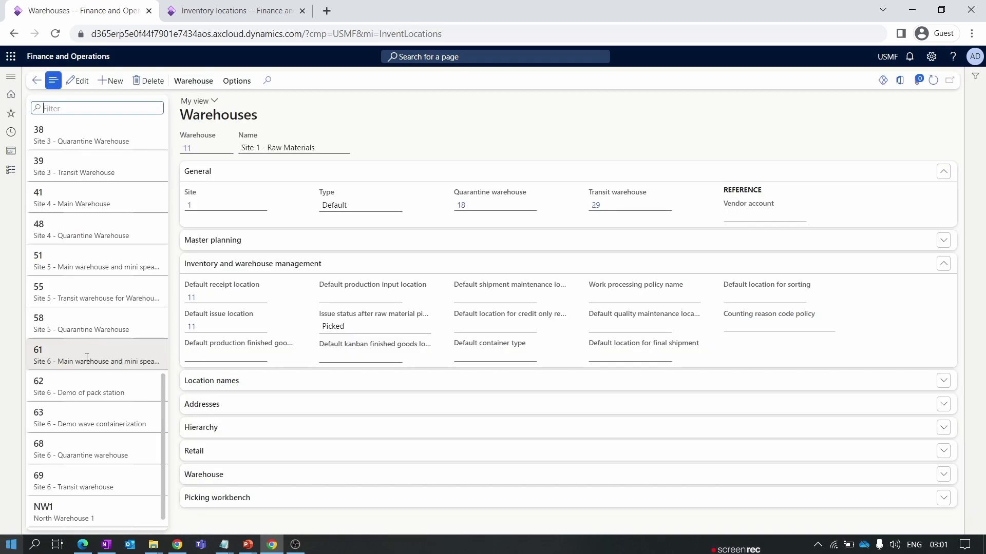
pyautogui.click(97, 513)
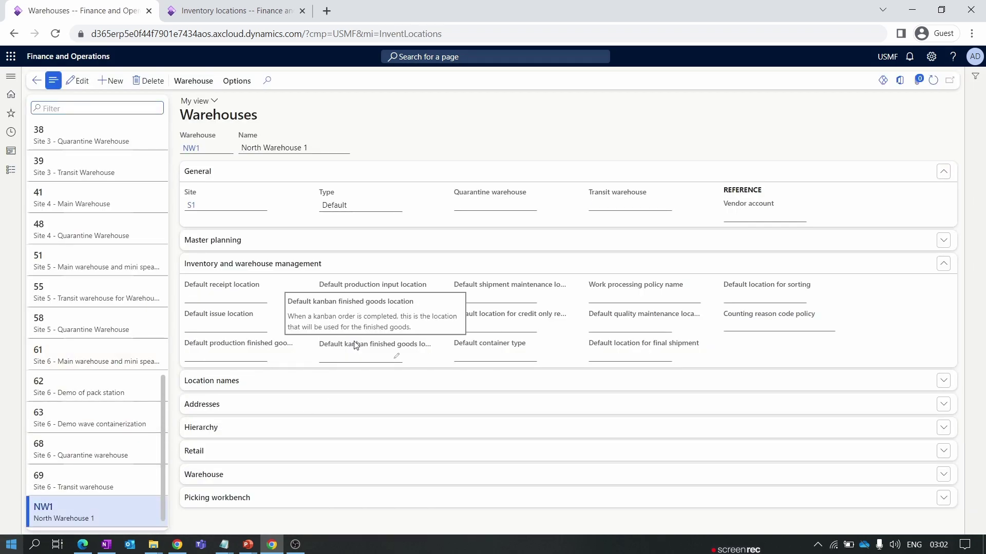
# - Set warehouse NW1's default receipt location to Inbound and its default issue location to Outbound
pyautogui.click(262, 300)
pyautogui.click(261, 301)
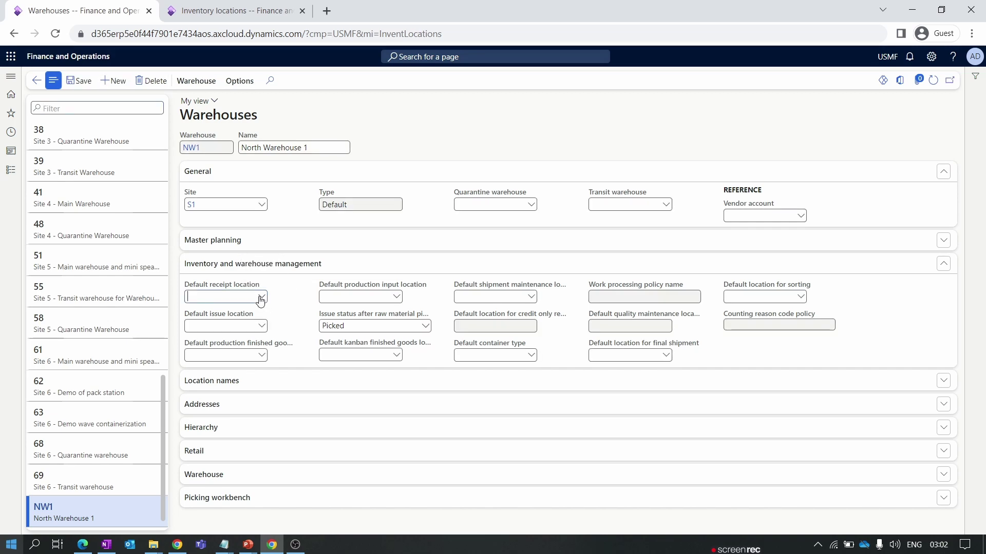
pyautogui.click(238, 334)
pyautogui.click(262, 326)
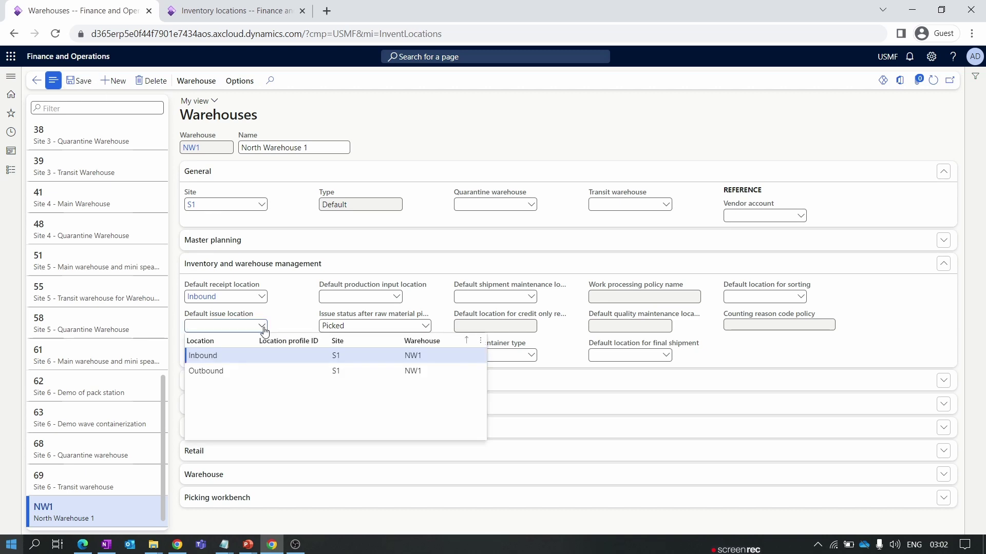
pyautogui.click(268, 374)
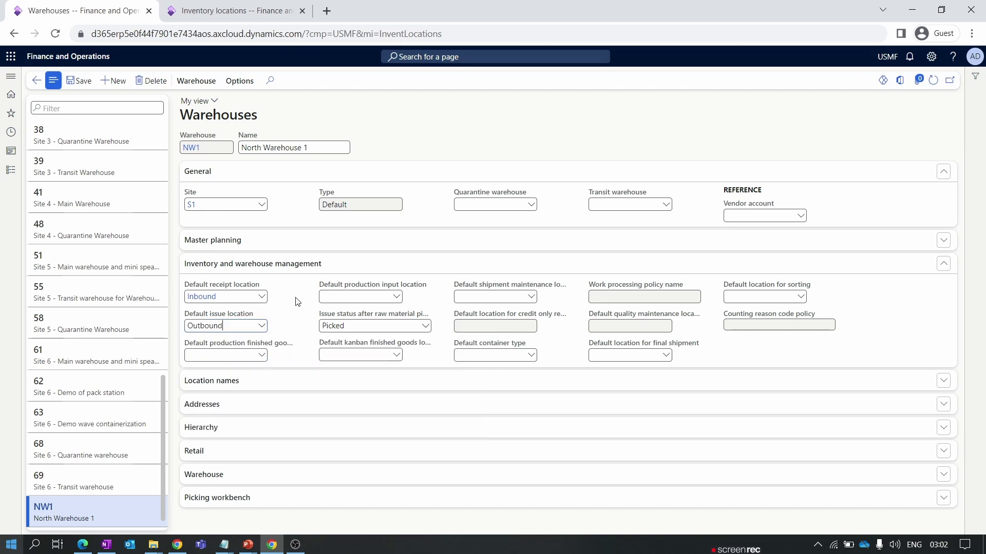
pyautogui.click(233, 10)
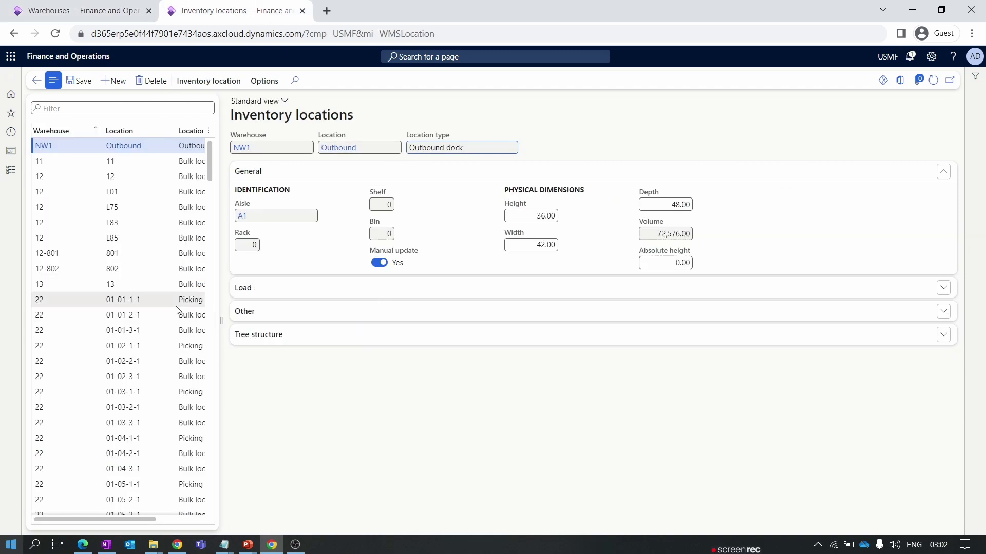
pyautogui.hotkey('ctrl', 'shift', 'Tab')
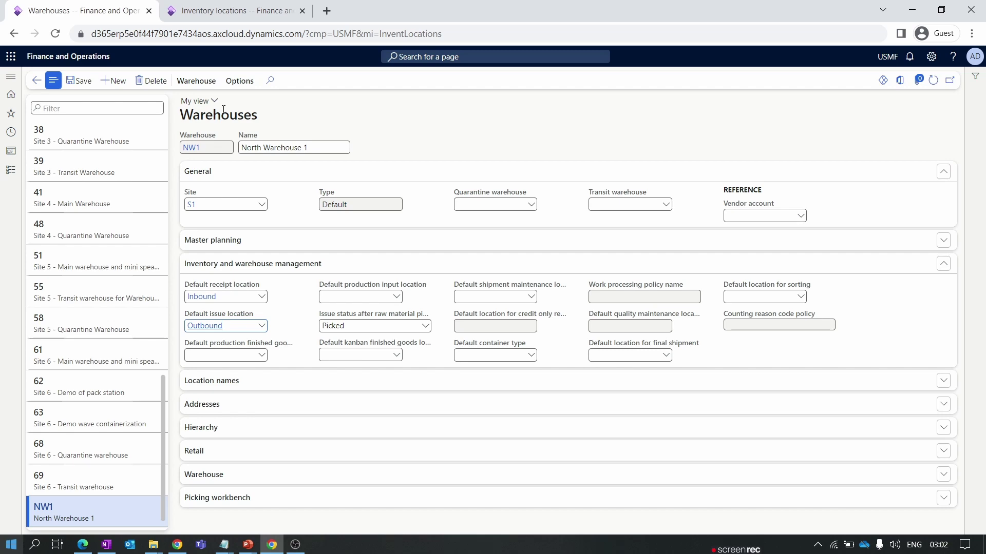
# - Include the aisle, rack, shelf and bin in the location names of warehouse NW1
pyautogui.click(325, 387)
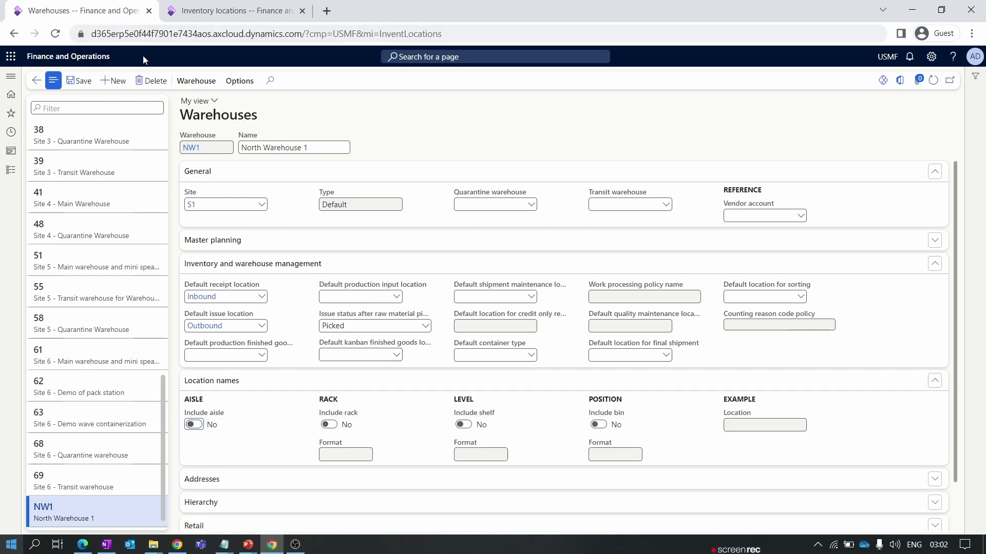
pyautogui.click(197, 425)
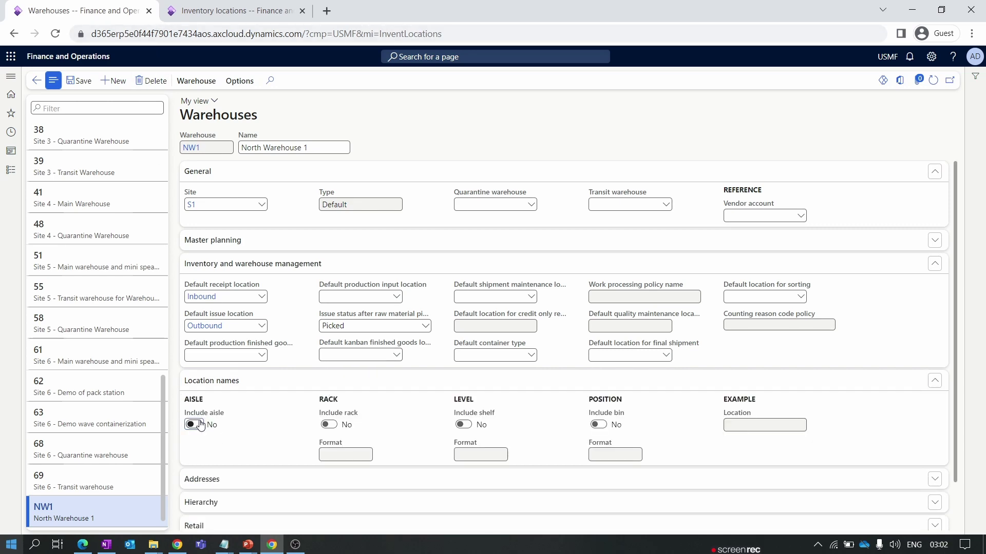
pyautogui.click(329, 424)
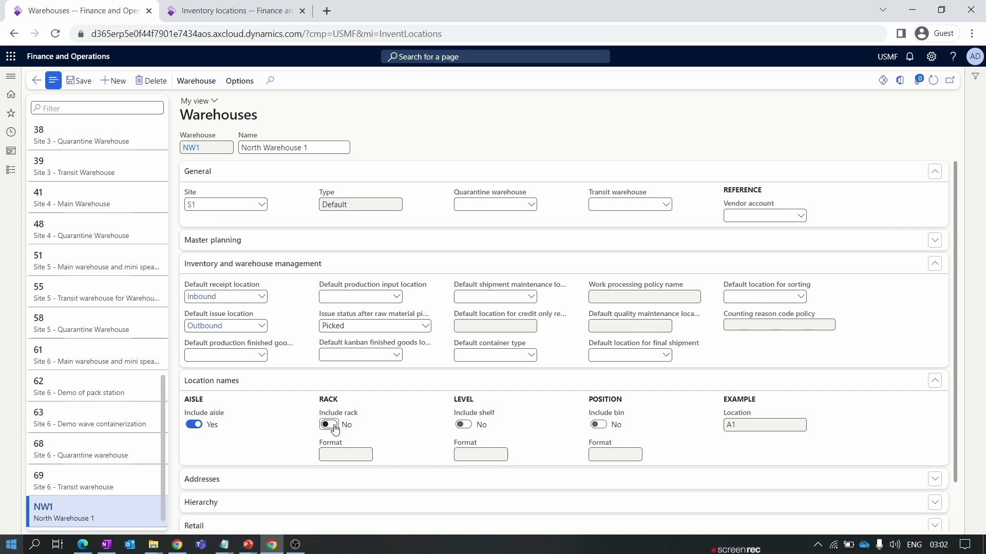
pyautogui.click(464, 426)
pyautogui.click(598, 425)
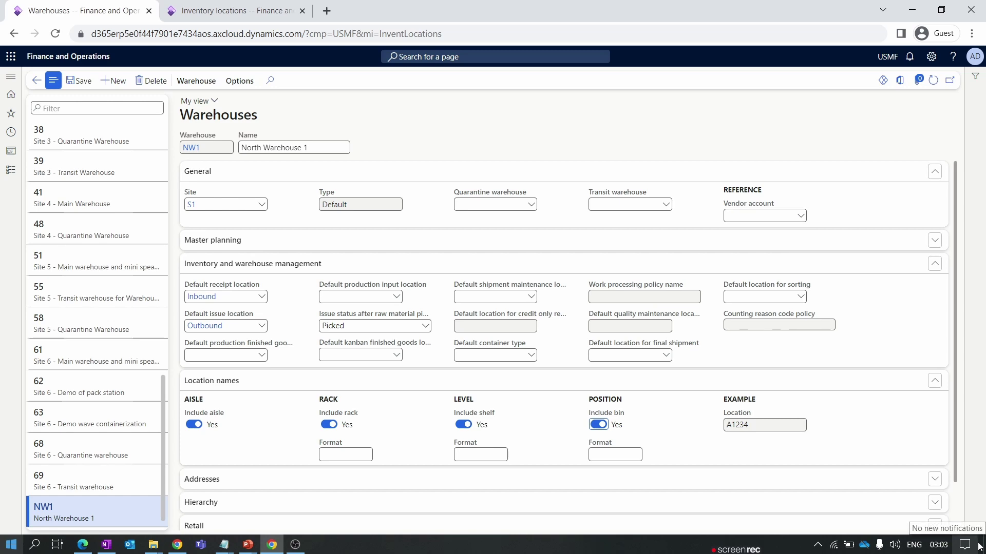
# - Set NW1's location name formats to ## for the rack, # for the shelf and ### for the bin
pyautogui.click(459, 455)
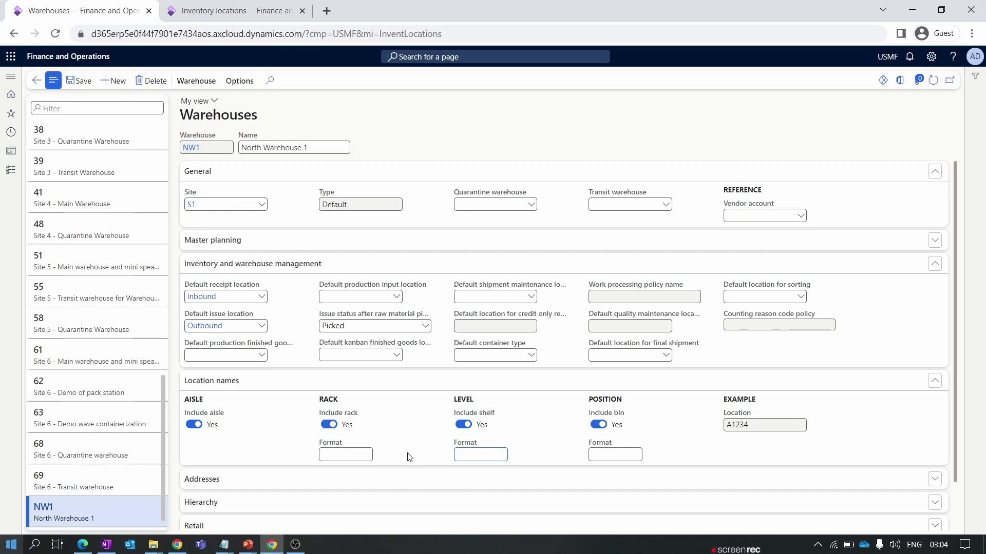
pyautogui.click(366, 455)
pyautogui.write('##')
pyautogui.click(399, 444)
pyautogui.click(481, 456)
pyautogui.write('#')
pyautogui.tripleClick(525, 453)
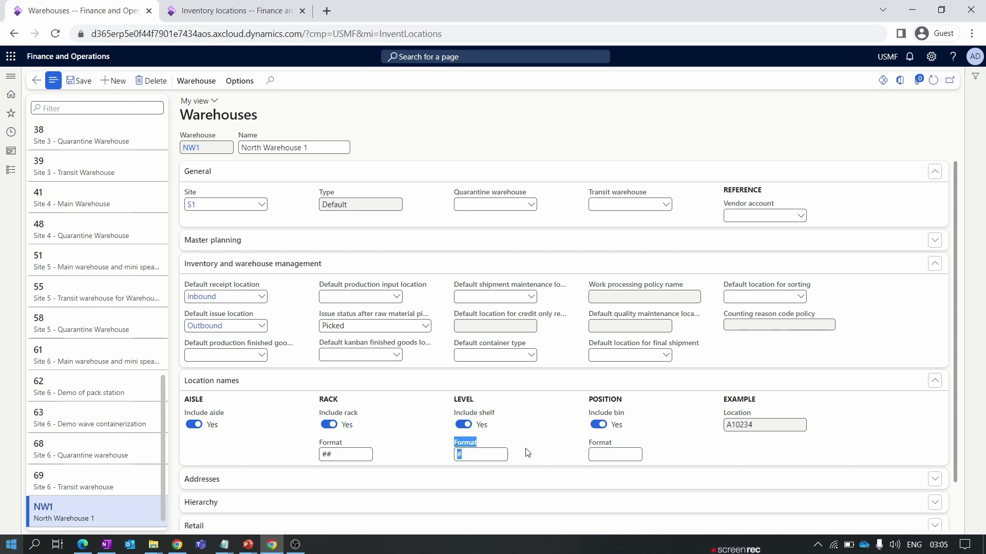
pyautogui.click(615, 455)
# - Examine how the example location name is composed from the aisle, rack, shelf and bin formats
pyautogui.click(741, 426)
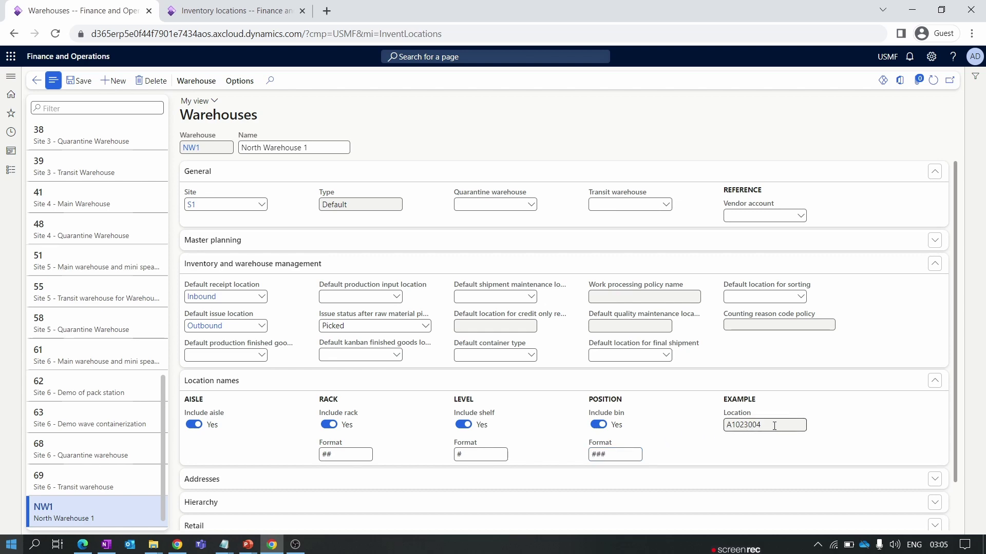
pyautogui.moveTo(774, 425); pyautogui.dragTo(724, 426)
pyautogui.click(716, 441)
pyautogui.click(727, 426)
pyautogui.click(746, 453)
pyautogui.click(738, 432)
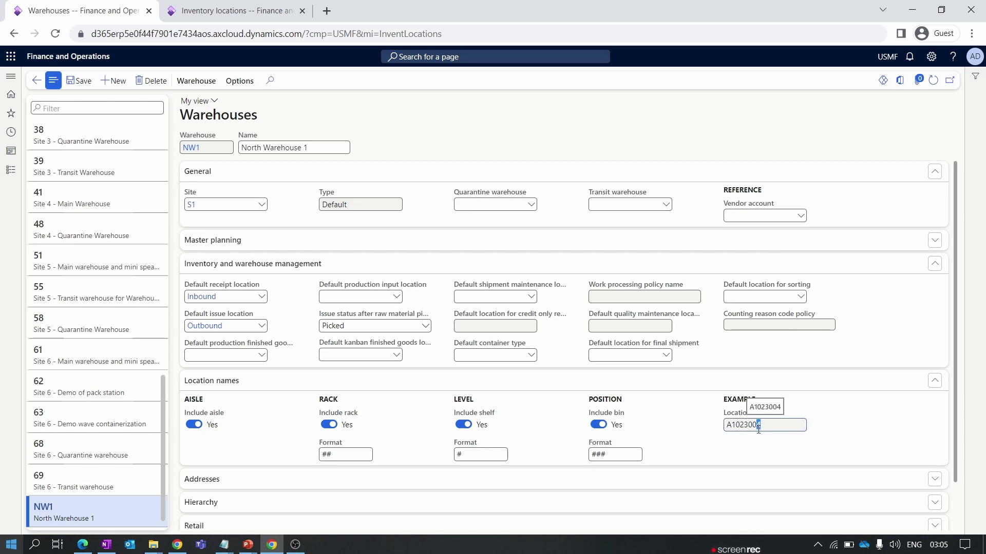
pyautogui.moveTo(752, 425); pyautogui.dragTo(761, 426)
pyautogui.click(749, 442)
# - Return to the Inventory locations page and start another bulk location for warehouse NW1 in aisle A1, leaving manual update off
pyautogui.click(236, 10)
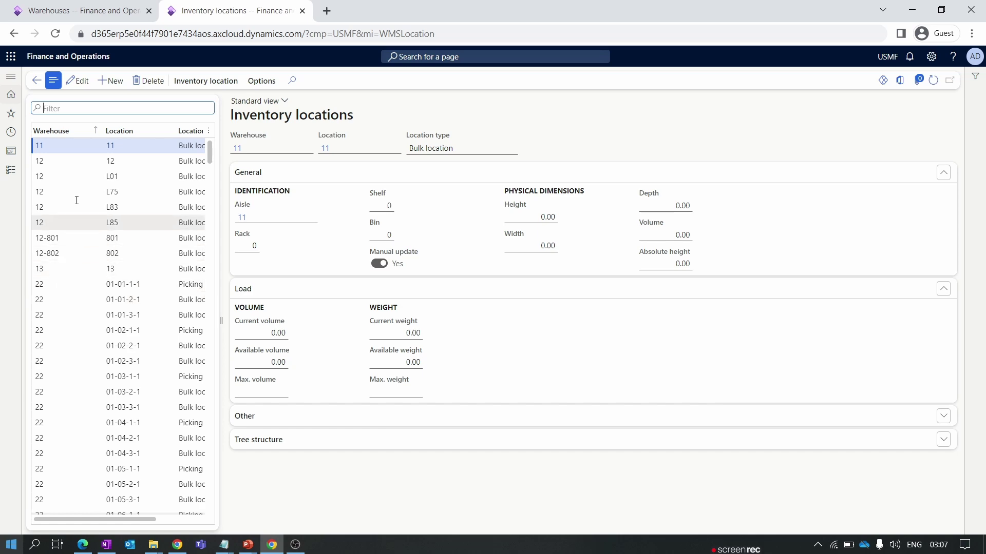
pyautogui.click(114, 84)
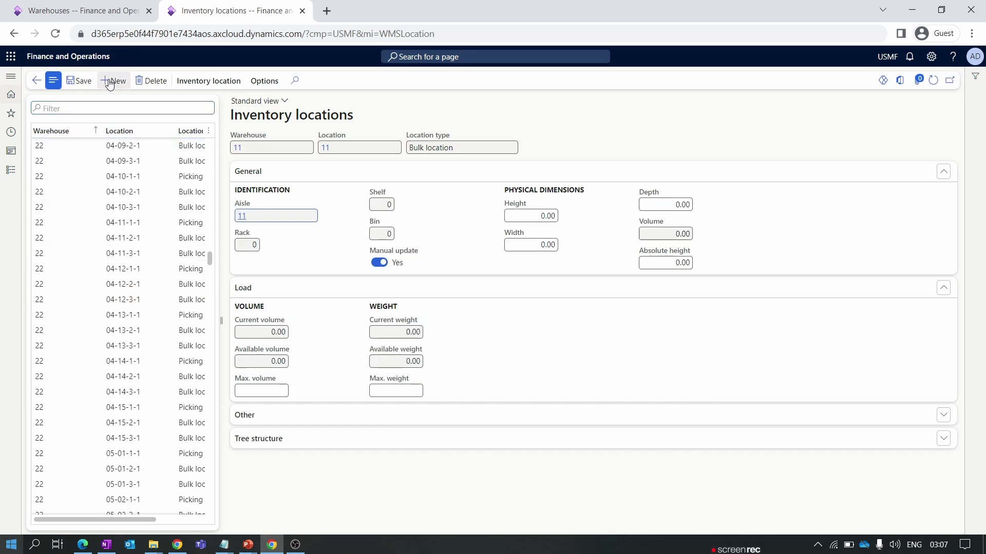
pyautogui.click(308, 148)
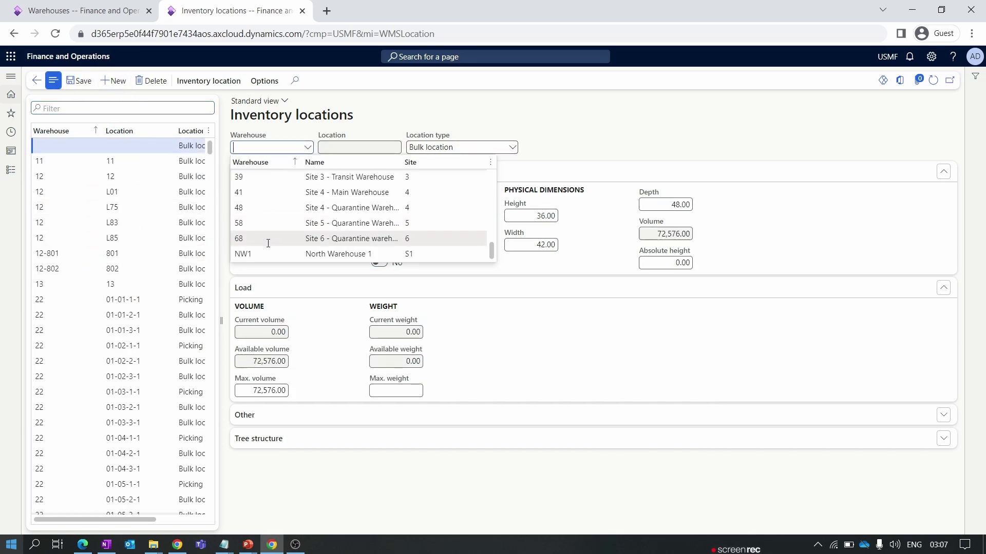
pyautogui.click(264, 254)
pyautogui.click(311, 218)
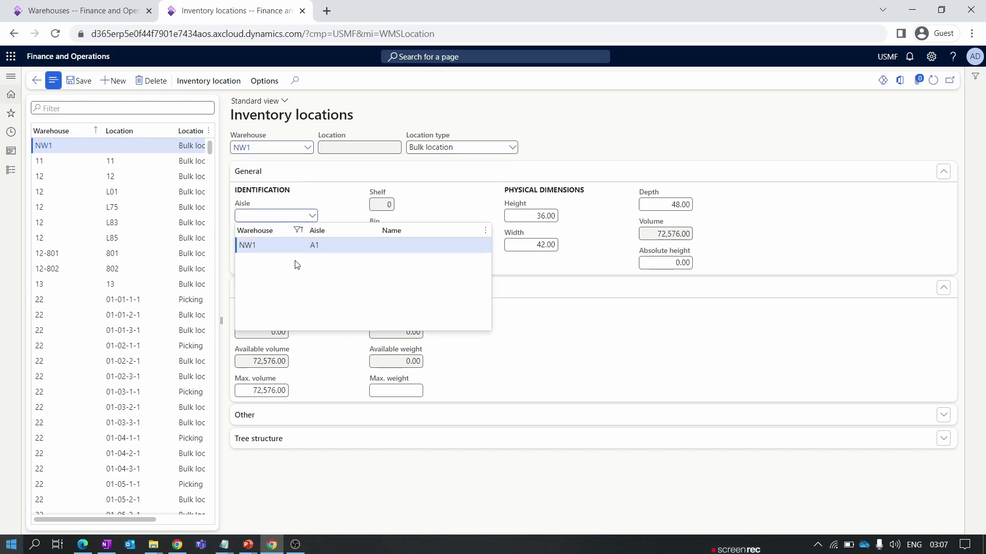
pyautogui.click(296, 241)
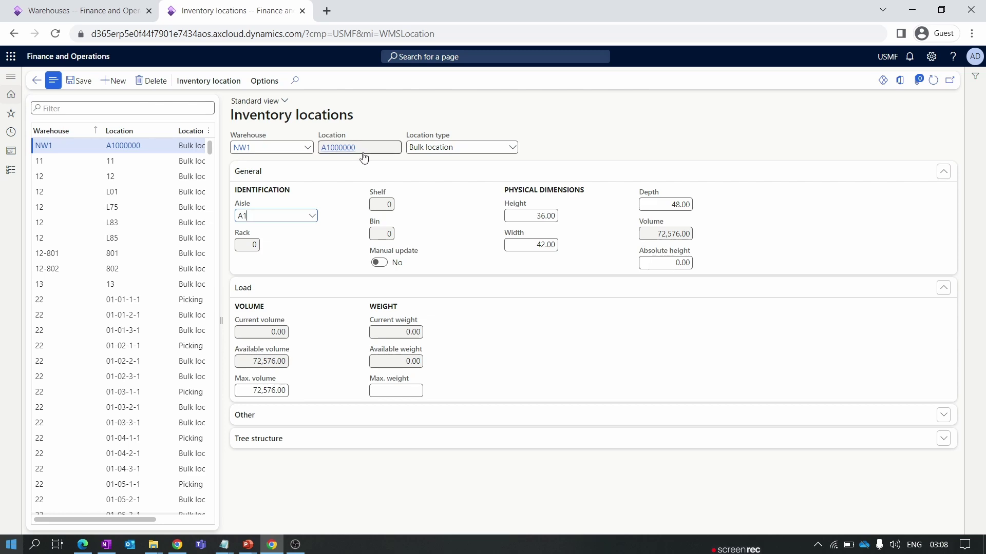
# - Return to the NW1 warehouse record and add a delivery address named North Warehouse
pyautogui.hotkey('ctrl', 'shift', 'Tab')
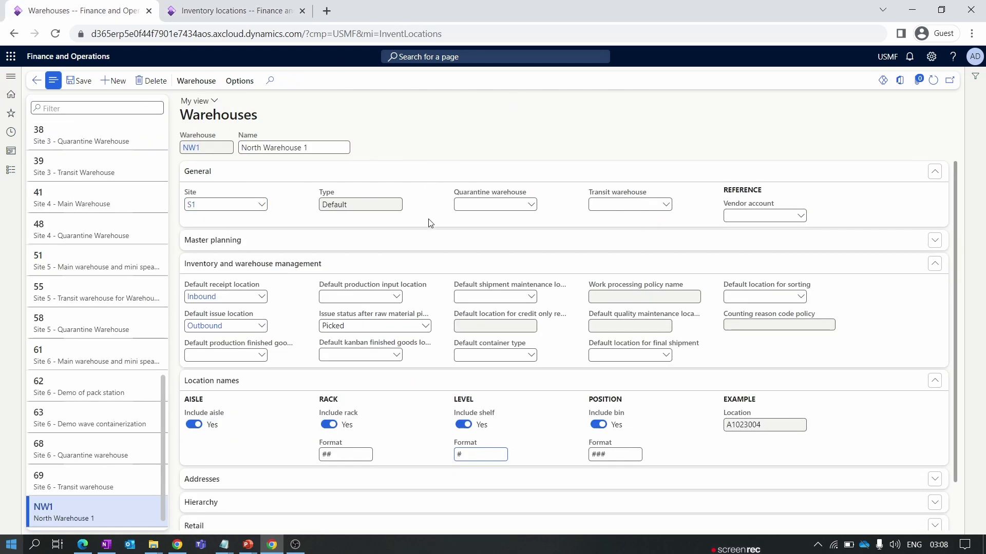
pyautogui.scroll(-1, 267, 348)
pyautogui.click(257, 427)
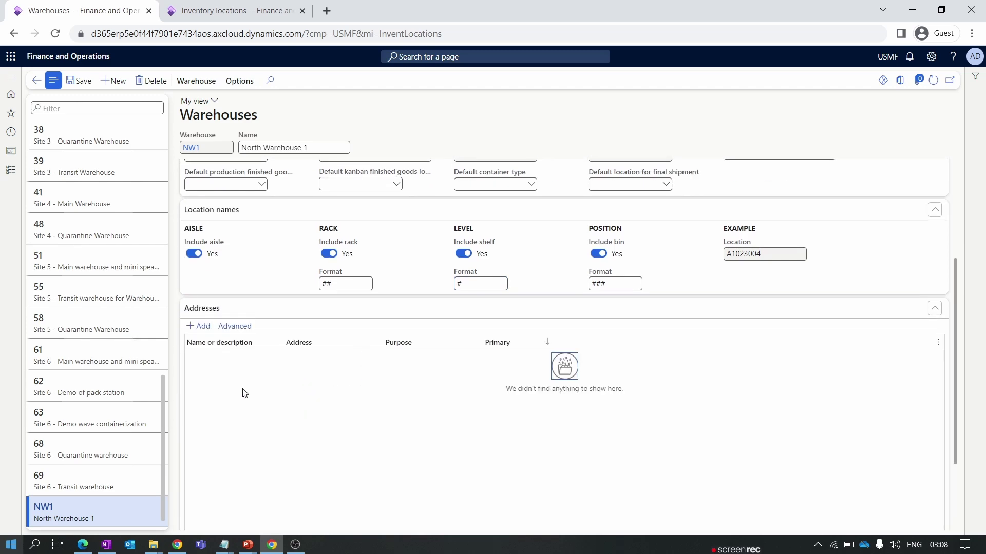
pyautogui.click(199, 327)
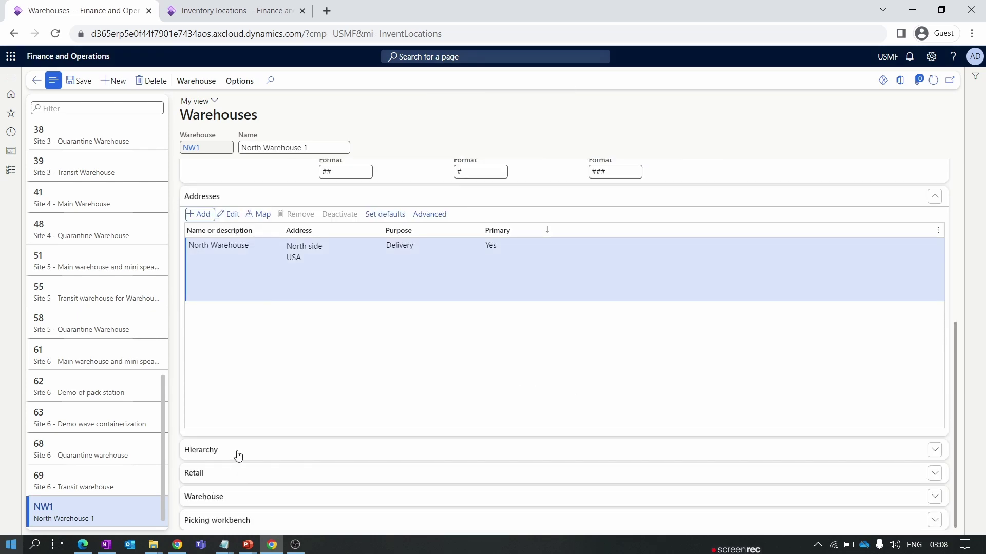
# - Examine the warehouse hierarchy to see where NW1 sits under site S1, North India
pyautogui.click(237, 454)
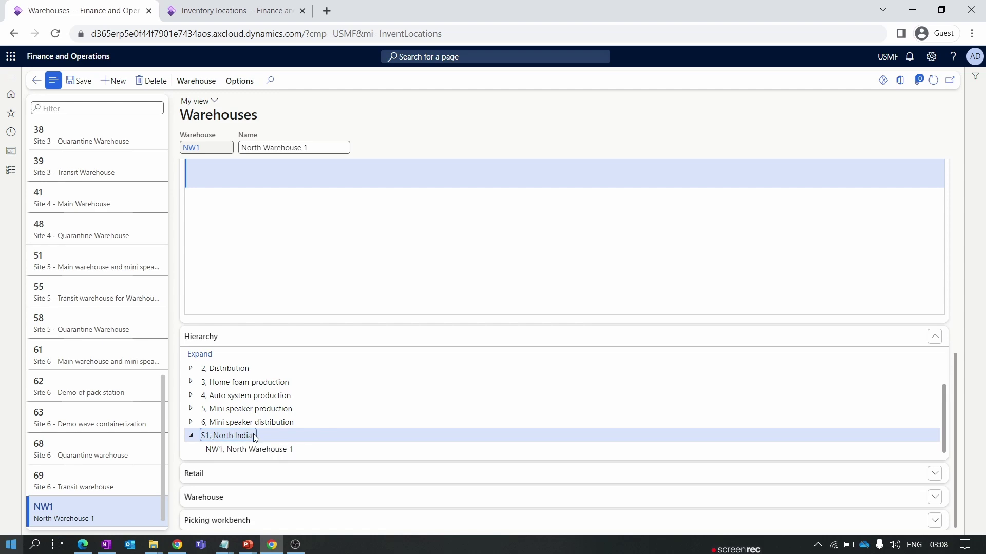
pyautogui.moveTo(250, 435); pyautogui.dragTo(300, 450)
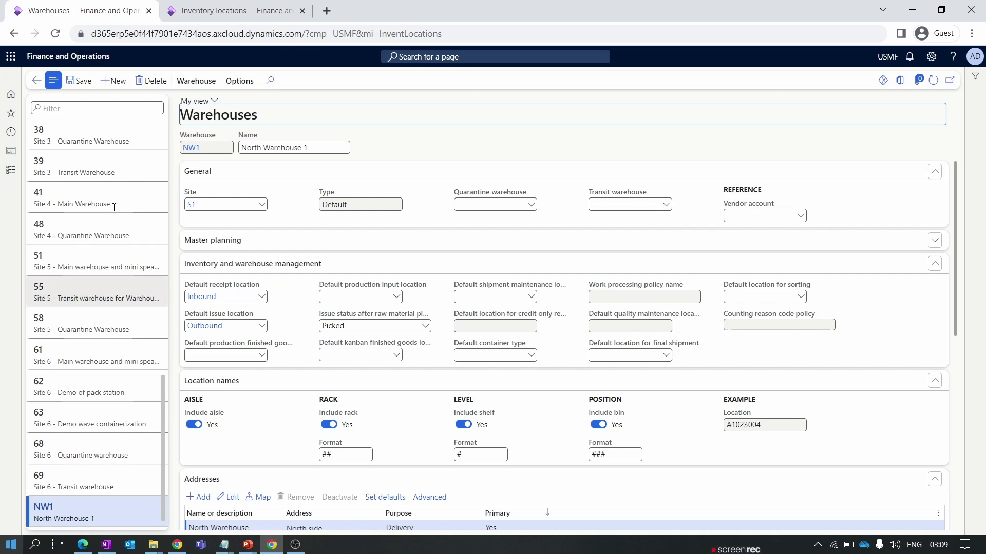
pyautogui.scroll(10, 97, 293)
# - Create a new warehouse with the ID QW and the name Quarantine warehouse
pyautogui.click(117, 82)
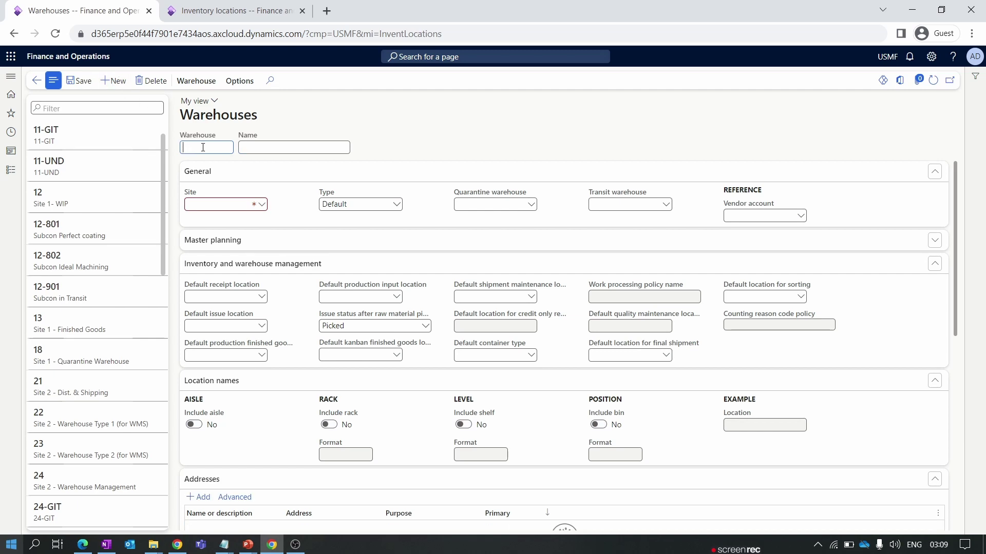
pyautogui.write('QW')
pyautogui.click(247, 146)
pyautogui.write('QW')
pyautogui.write('ne warehouse')
# - Assign warehouse QW to site S1 with the type Quarantine and save it
pyautogui.click(261, 204)
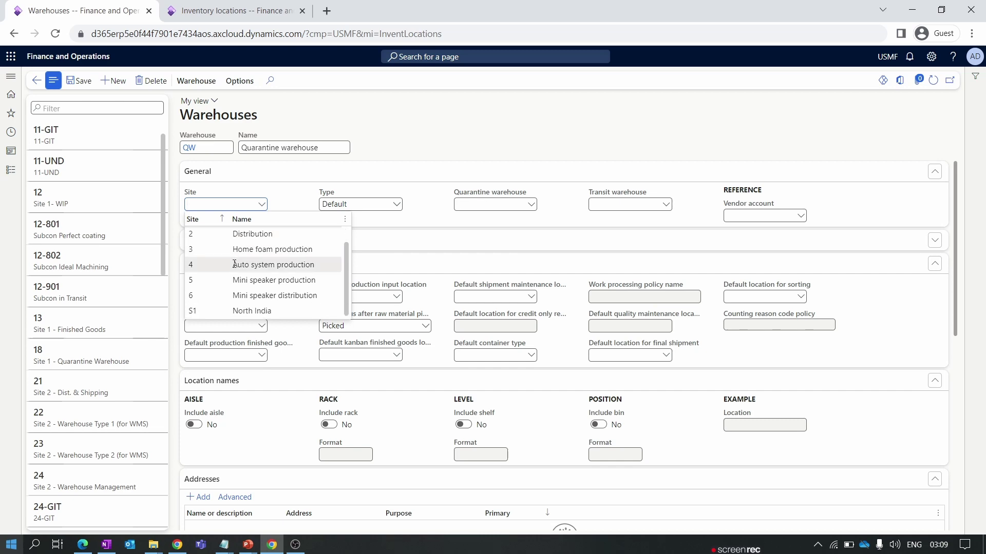
pyautogui.click(227, 310)
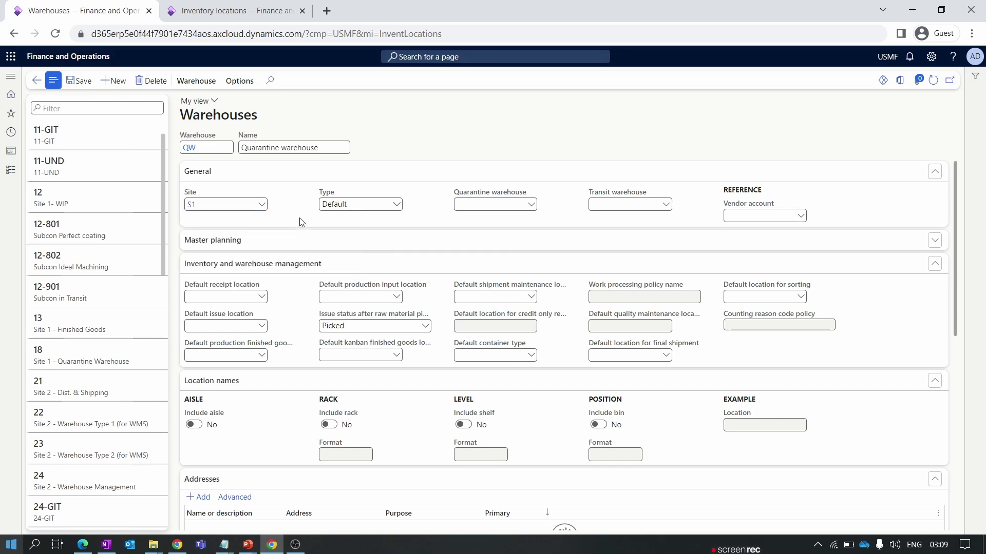
pyautogui.click(398, 210)
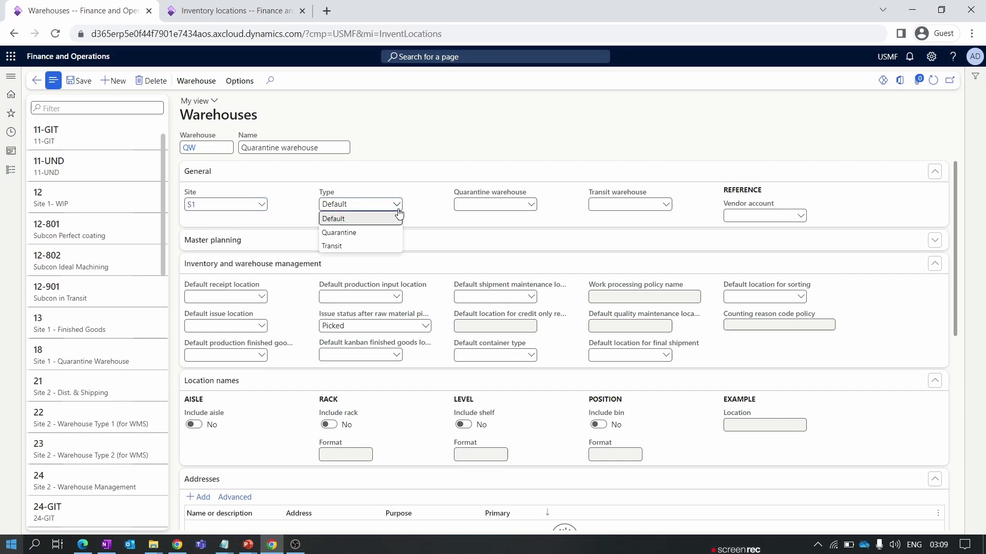
pyautogui.click(376, 234)
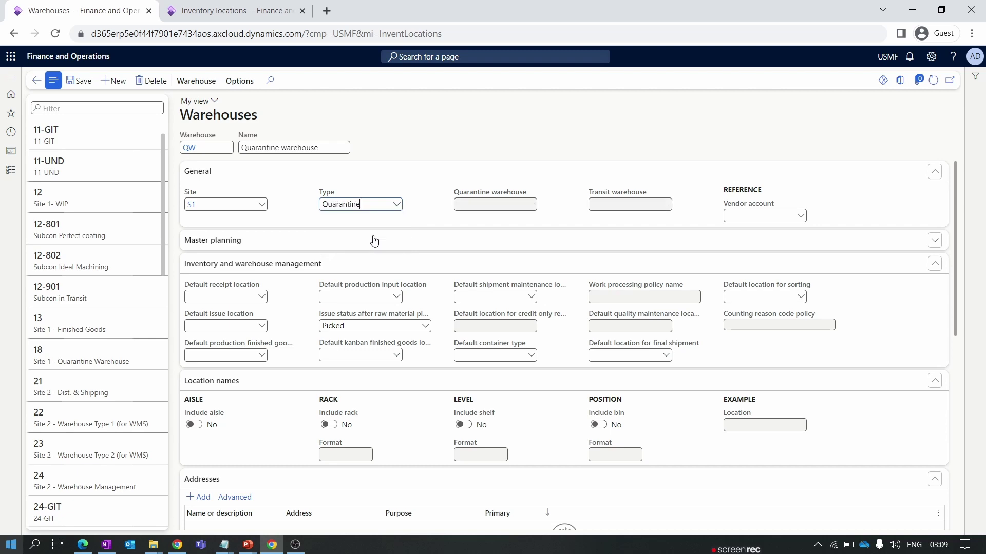
pyautogui.click(79, 81)
pyautogui.scroll(-6, 385, 247)
pyautogui.scroll(3, 390, 259)
pyautogui.scroll(3, 391, 258)
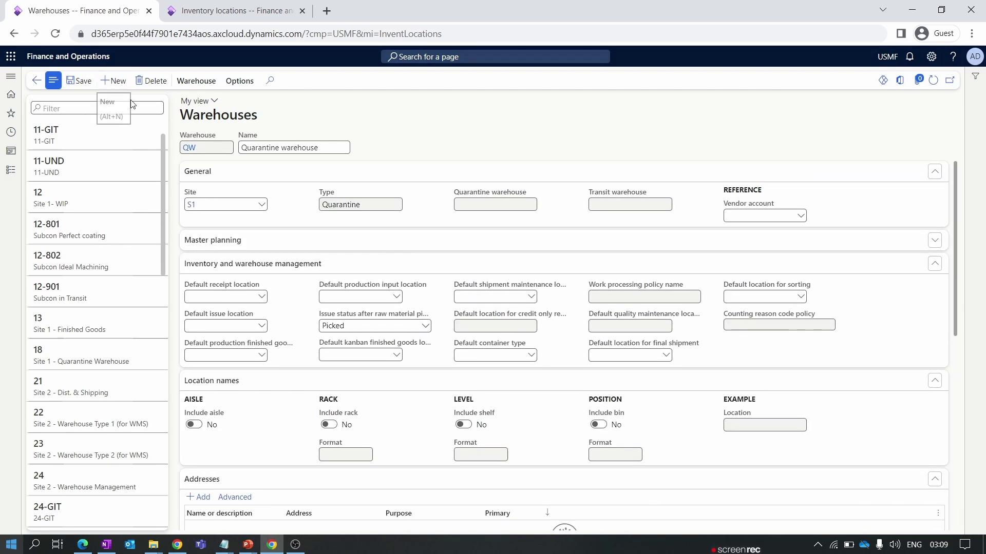
# - Create another warehouse with the ID TW and the name Transit warehouse
pyautogui.click(113, 80)
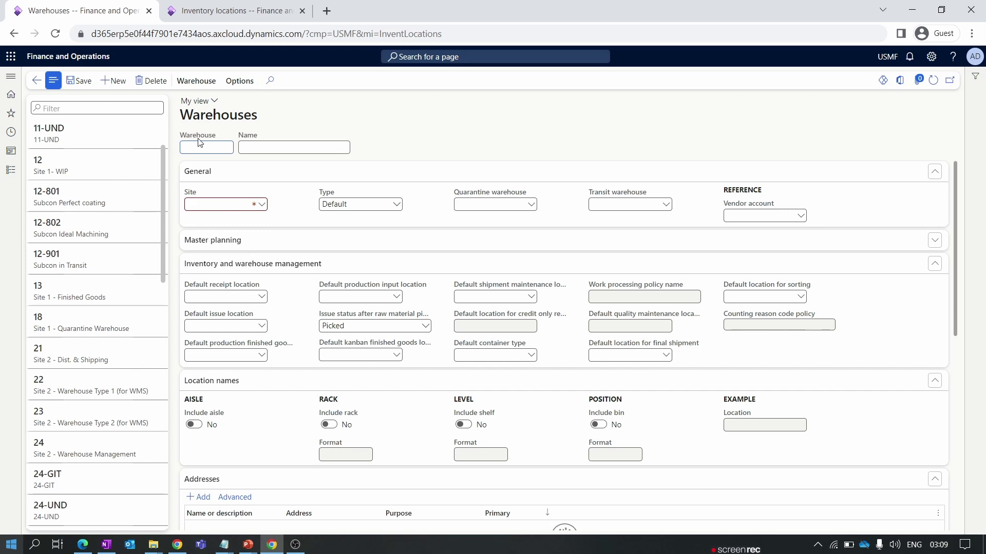
pyautogui.write('TW')
pyautogui.press('Tab')
pyautogui.write('Transite warehouse')
pyautogui.rightClick(254, 146)
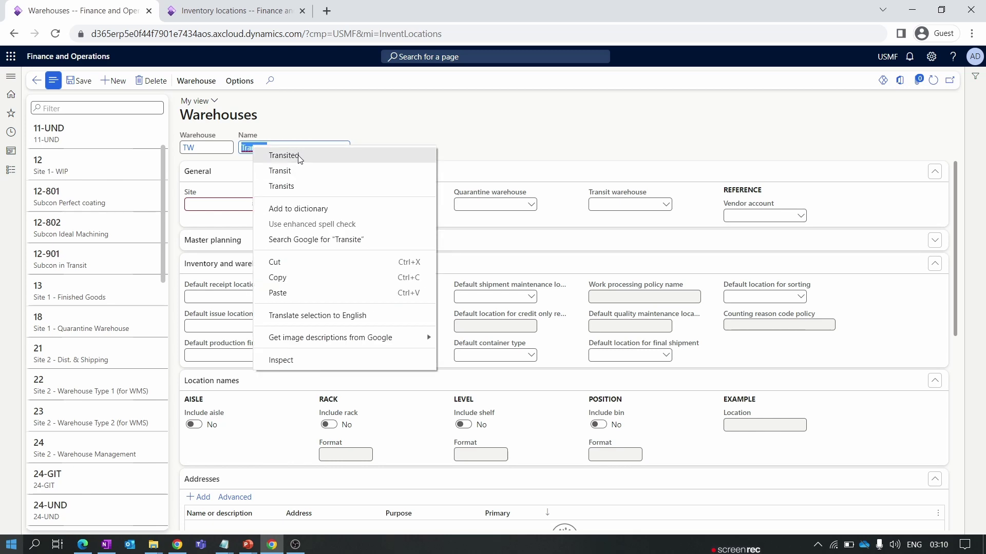
pyautogui.click(326, 169)
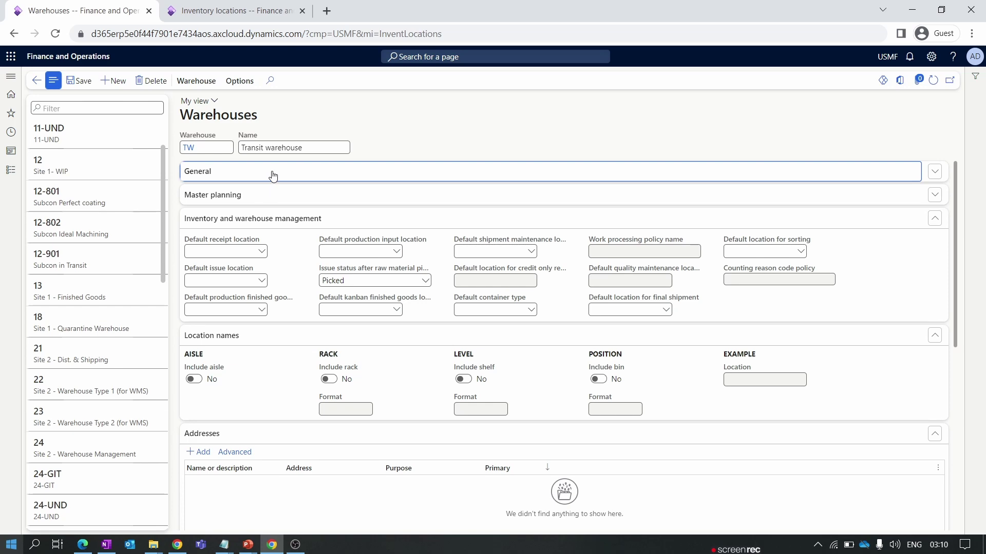
# - Assign warehouse TW to site S1 with the type Transit and save it
pyautogui.click(271, 177)
pyautogui.click(260, 207)
pyautogui.scroll(-1, 243, 287)
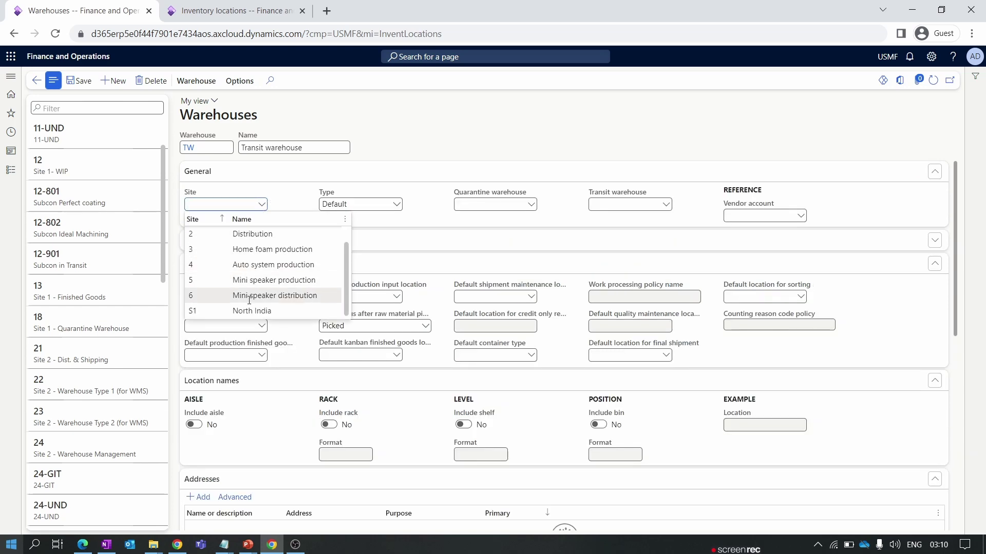
pyautogui.click(244, 313)
pyautogui.click(396, 206)
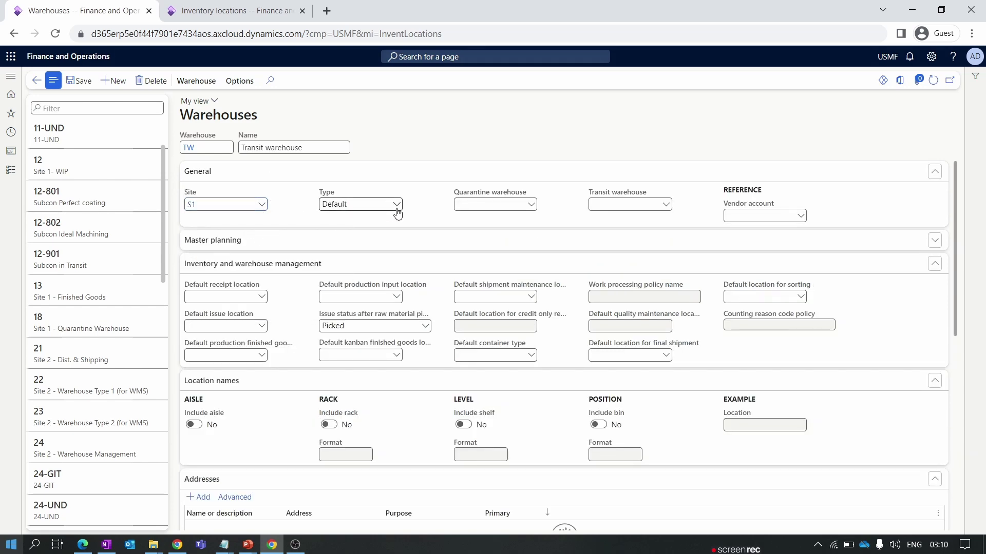
pyautogui.click(377, 247)
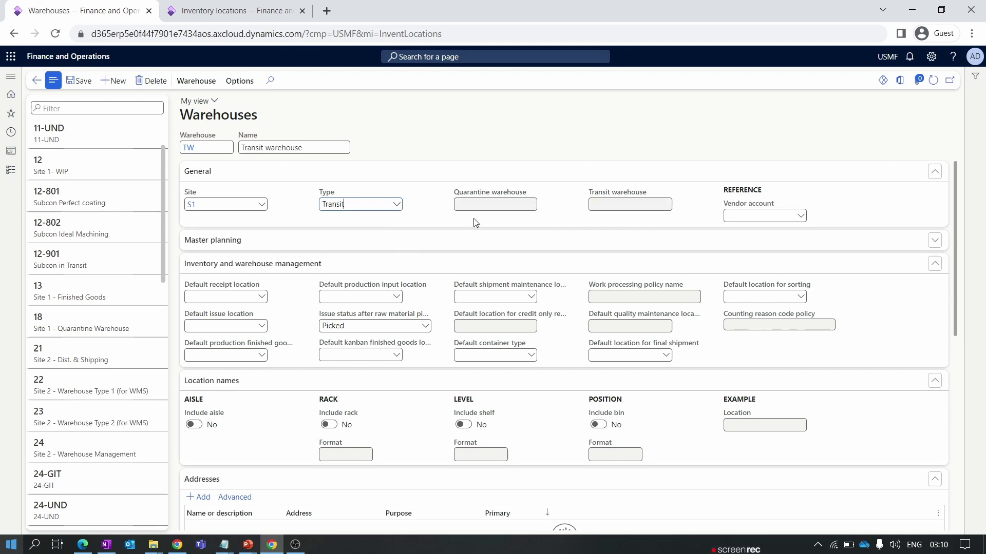
pyautogui.click(81, 80)
pyautogui.scroll(1, 94, 154)
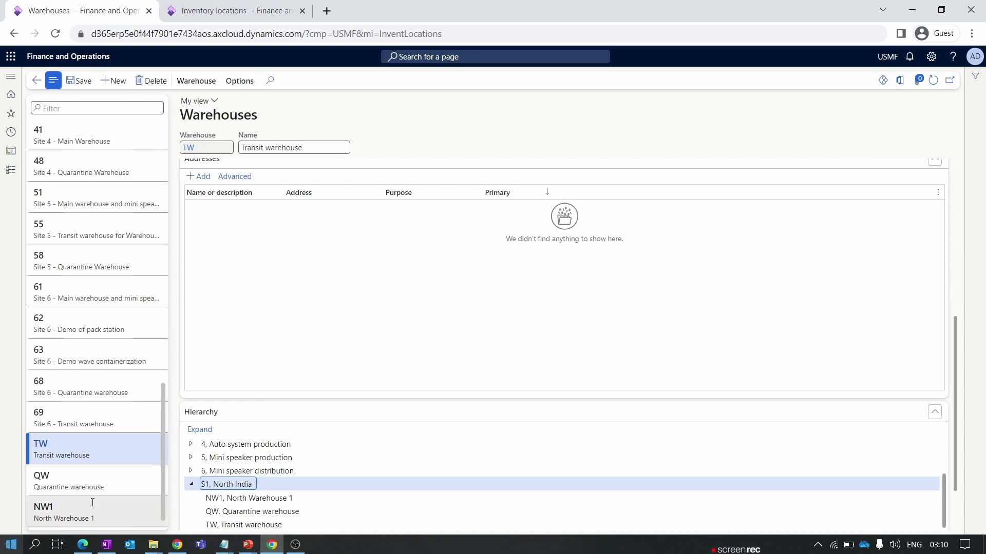
# - Set QW as the quarantine warehouse and TW as the transit warehouse of NW1, and save the record
pyautogui.click(124, 503)
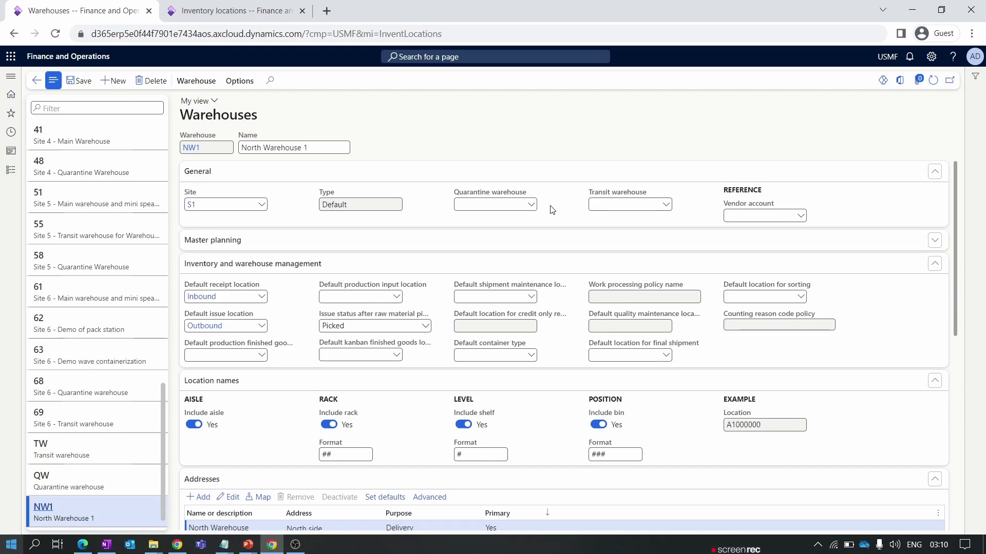
pyautogui.click(532, 205)
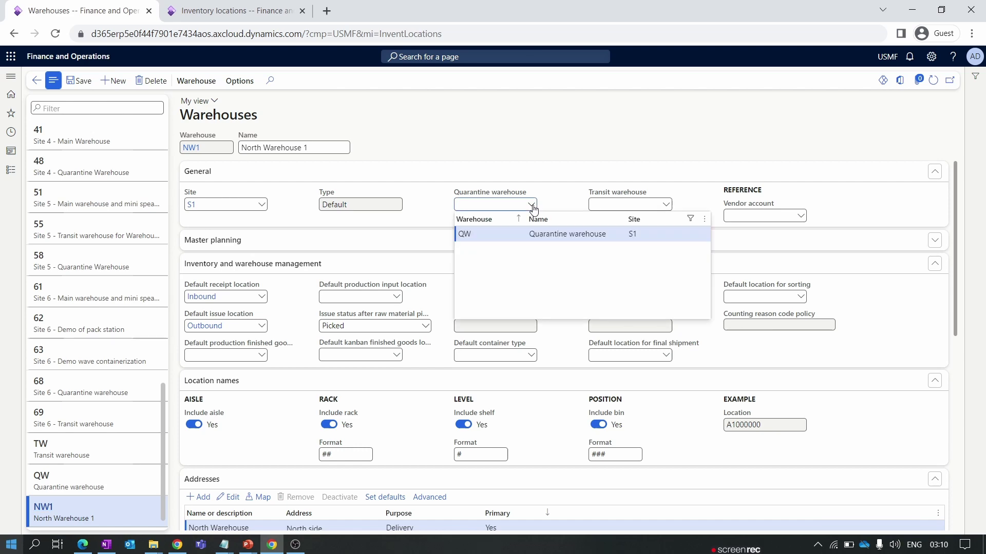
pyautogui.click(509, 235)
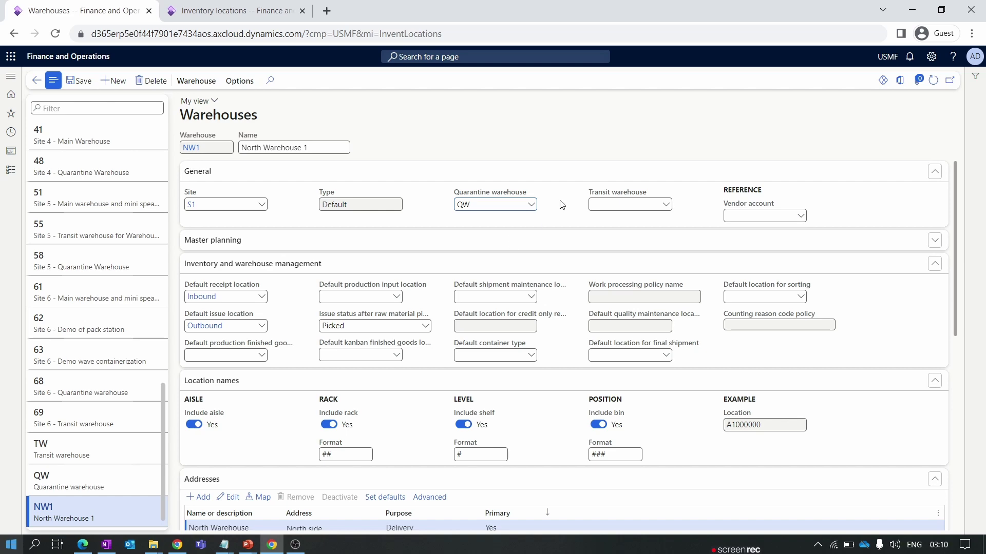
pyautogui.click(663, 205)
pyautogui.click(666, 205)
pyautogui.scroll(-1, 642, 272)
pyautogui.click(616, 311)
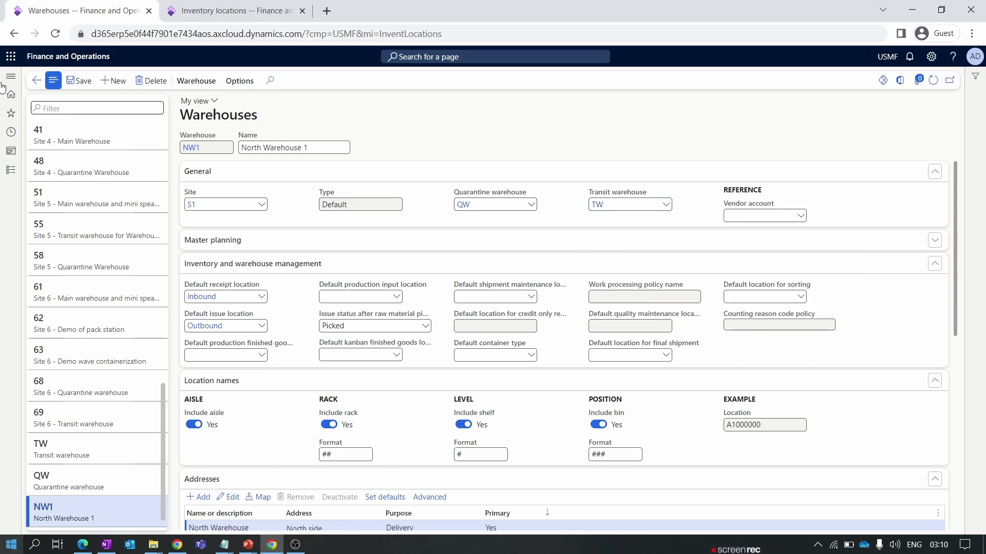
pyautogui.click(77, 80)
pyautogui.scroll(5, 539, 221)
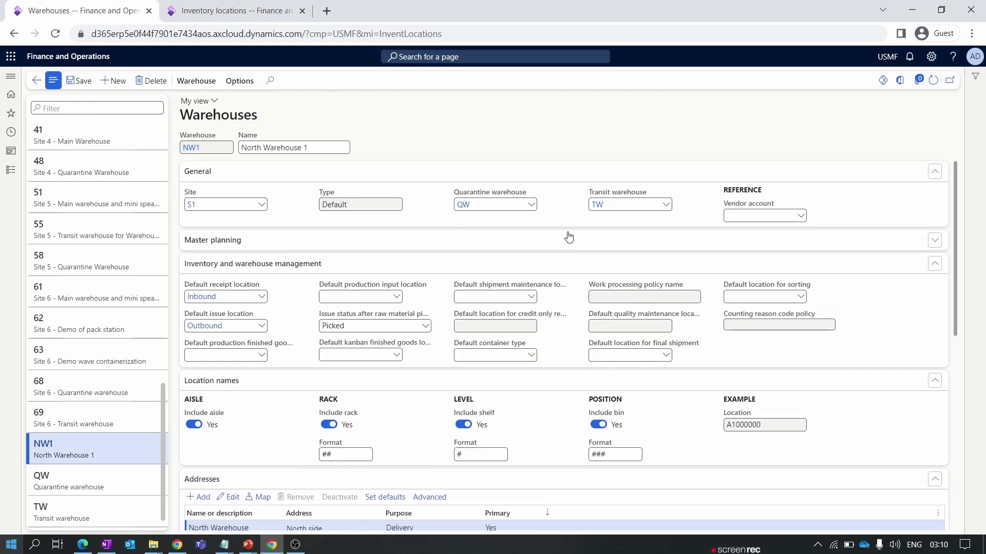